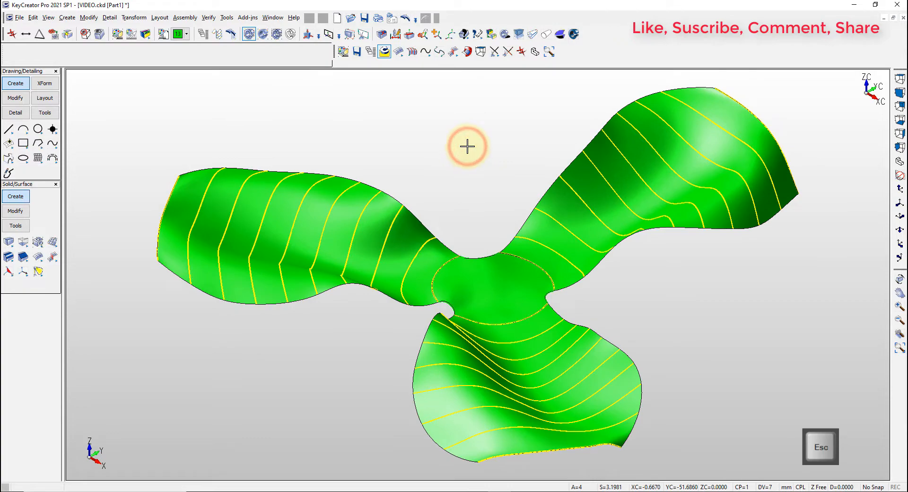
# Display the SCANED STL level, hide the AUXILIARES level, and switch to the top view.
pyautogui.moveTo(441, 138); pyautogui.dragTo(477, 222, button='middle')
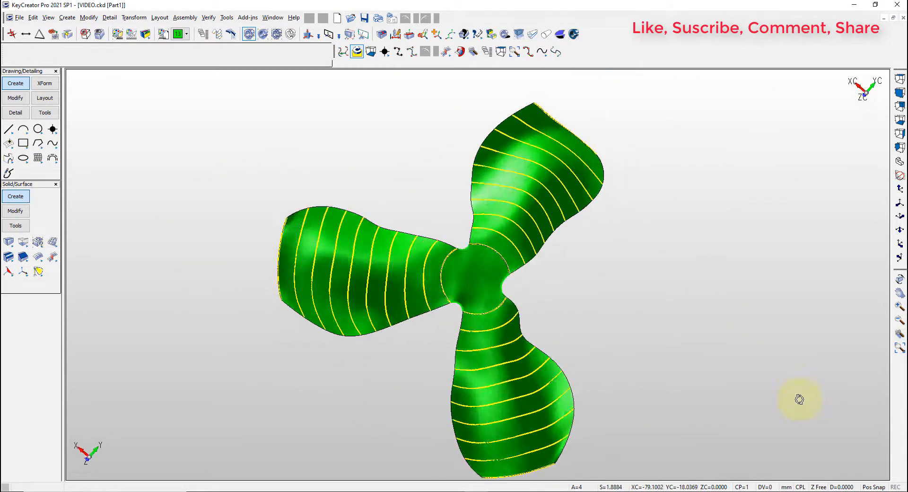
pyautogui.moveTo(799, 399); pyautogui.dragTo(219, 55, button='middle')
pyautogui.press('Escape')
pyautogui.click(203, 34)
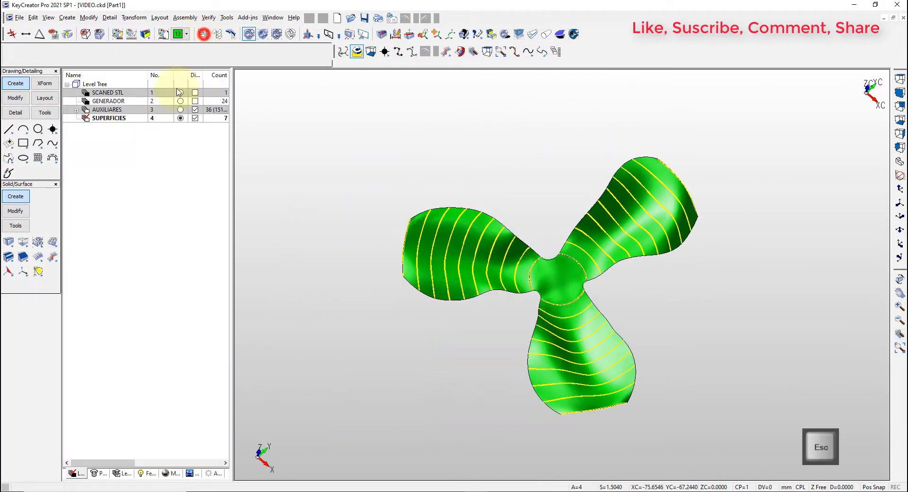
pyautogui.click(195, 92)
pyautogui.click(195, 109)
pyautogui.moveTo(520, 402); pyautogui.dragTo(391, 298, button='middle')
pyautogui.hotkey('alt', '1')
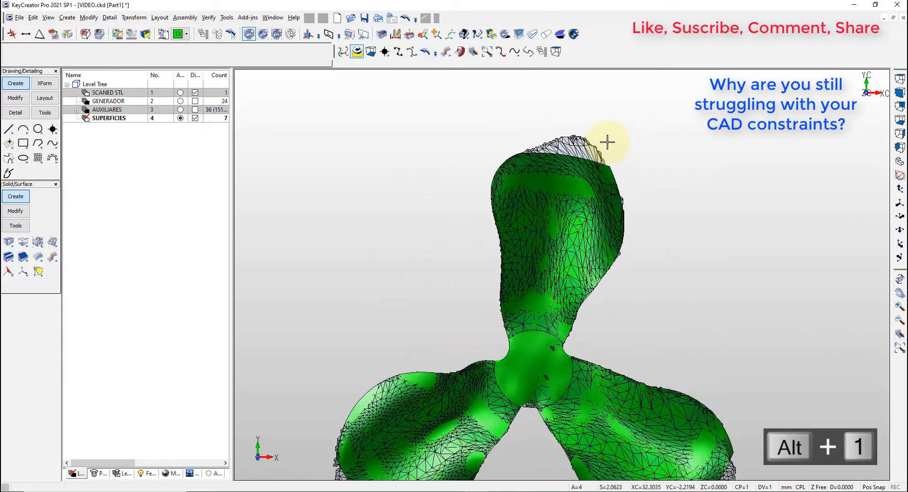
# Set the active drawing colour to red.
pyautogui.scroll(5, 438, 142)
pyautogui.moveTo(334, 162); pyautogui.dragTo(463, 187, button='middle')
pyautogui.press('Escape')
pyautogui.click(178, 33)
pyautogui.click(200, 60)
# Draw a NURBS spline through scan mesh vertices around the upper blade's tip and blend both its ends into the blade's side edges.
pyautogui.click(226, 113)
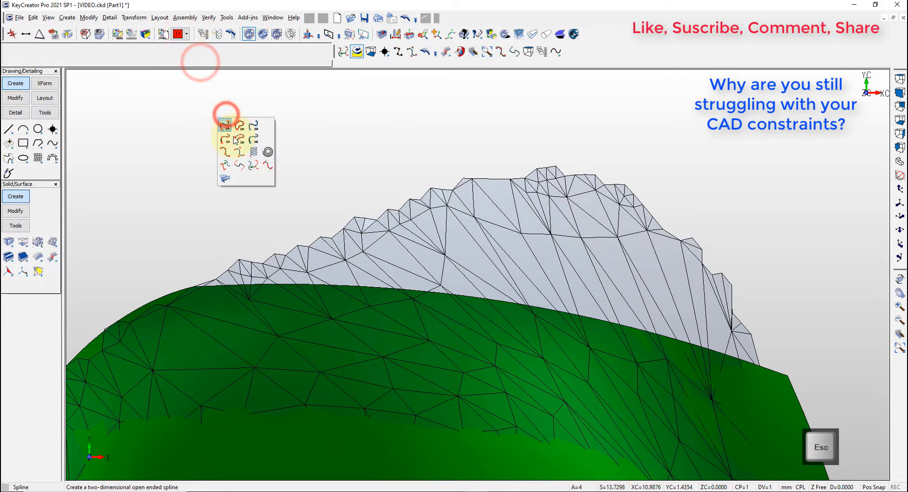
pyautogui.click(224, 151)
pyautogui.click(330, 240)
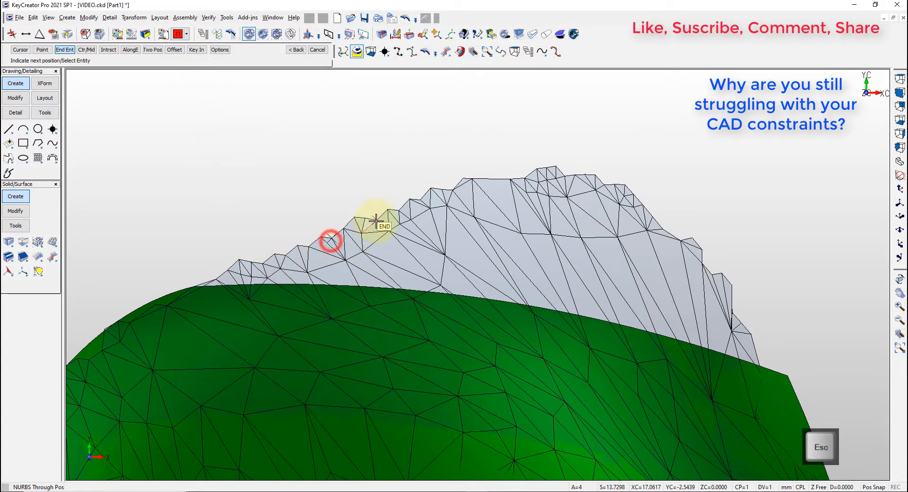
pyautogui.click(463, 179)
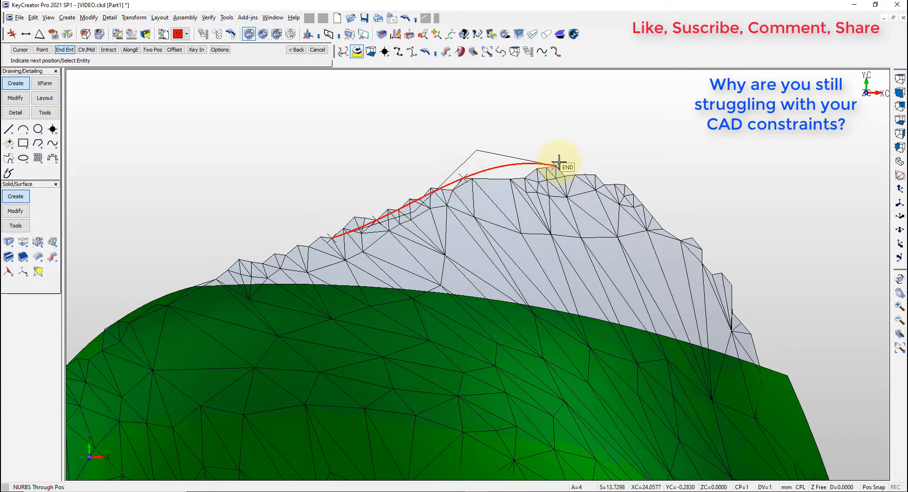
pyautogui.click(734, 285)
pyautogui.press('Return')
pyautogui.press('Escape')
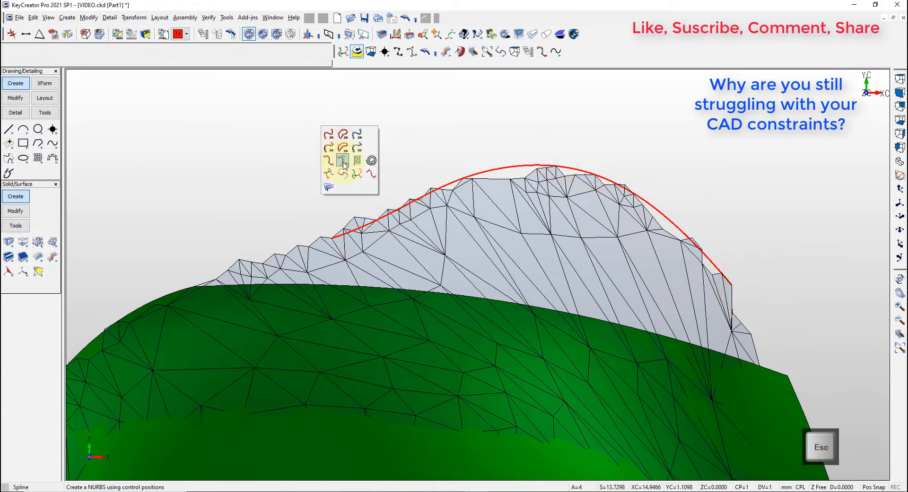
pyautogui.click(343, 173)
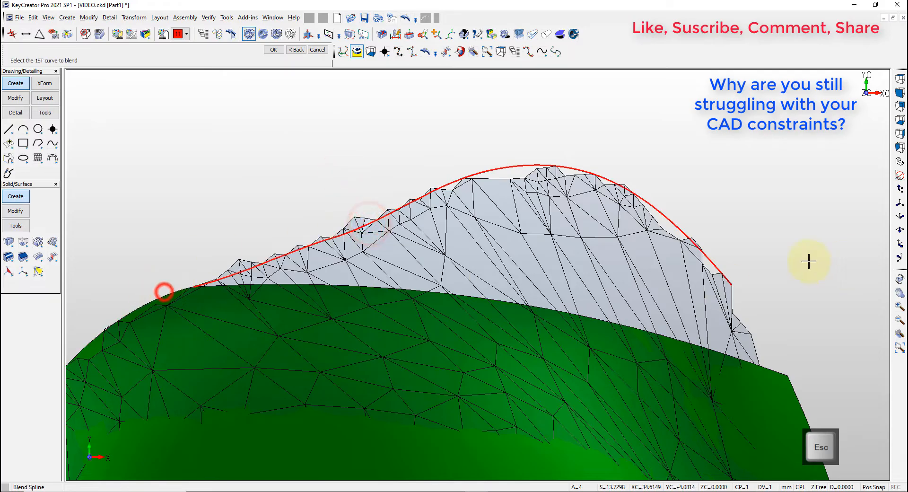
pyautogui.moveTo(487, 163); pyautogui.dragTo(472, 137, button='middle')
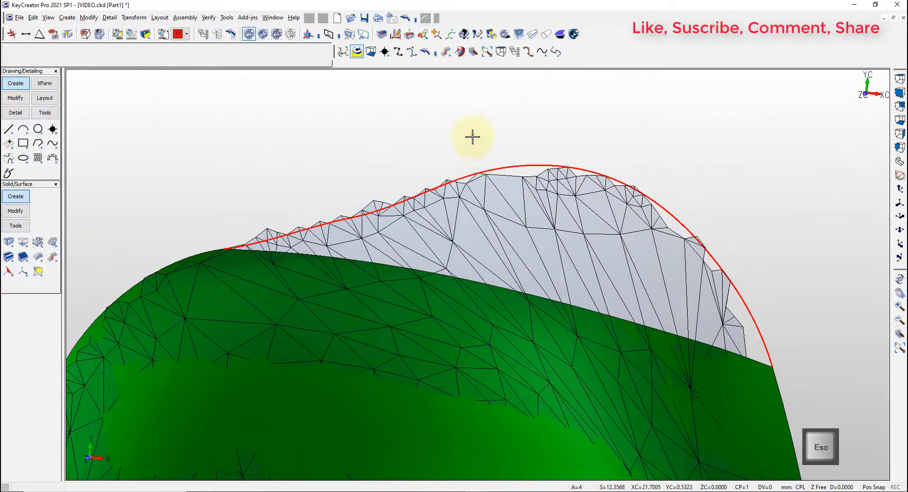
# Start a Cover surface on the upper blade using the green surface's tip edge as the tangent boundary.
pyautogui.click(53, 257)
pyautogui.click(78, 295)
pyautogui.click(424, 201)
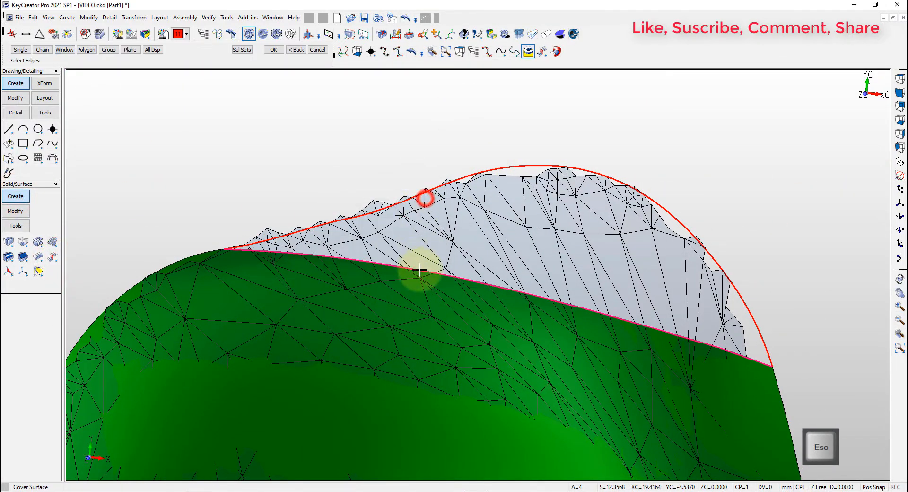
pyautogui.press('Return')
# Add the three red tip curves as non-tangent boundaries, create the upper blade's cover surface, and fit the whole propeller in top view.
pyautogui.click(416, 215)
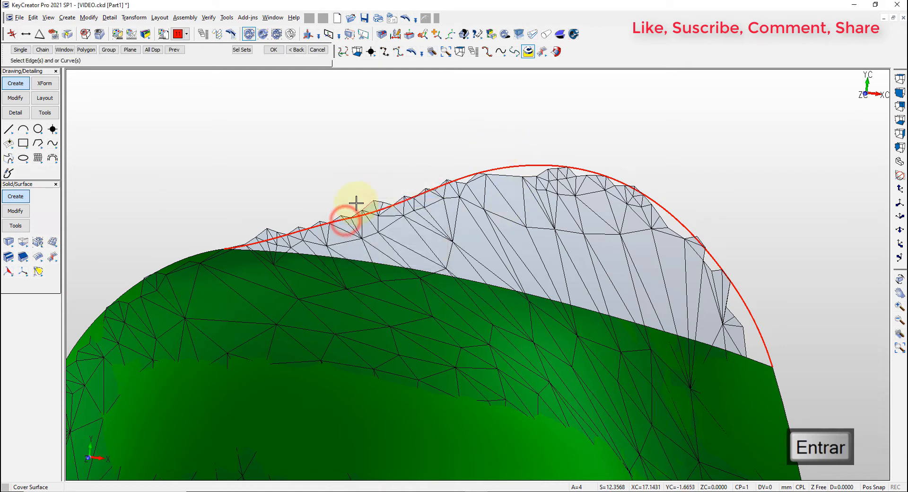
pyautogui.scroll(3, 305, 229)
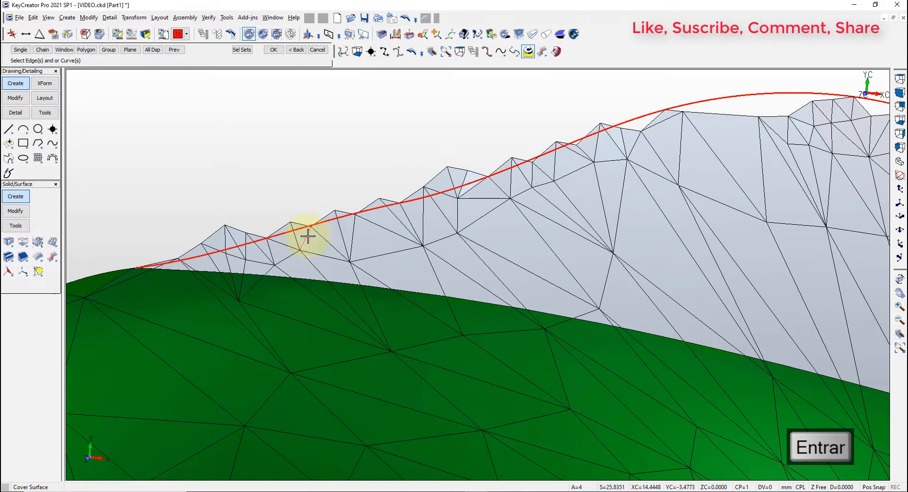
pyautogui.click(717, 100)
pyautogui.scroll(-5, 765, 141)
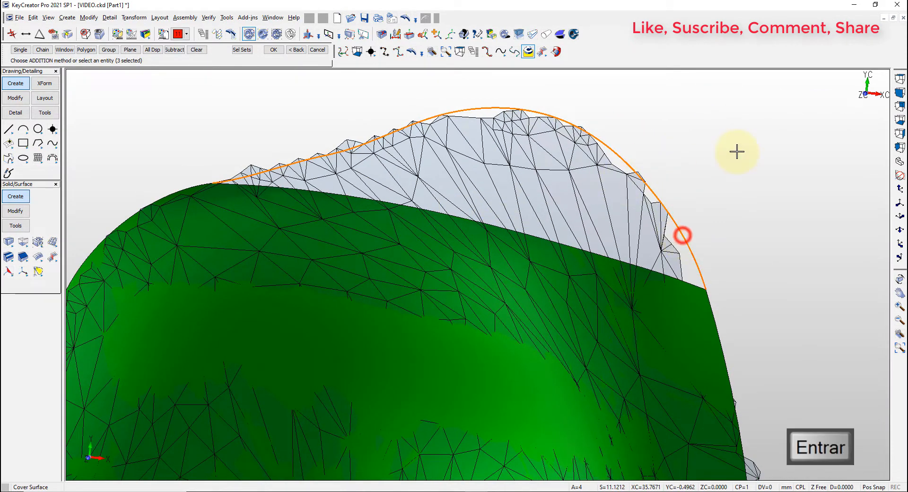
pyautogui.click(416, 204)
pyautogui.press('Escape')
pyautogui.moveTo(331, 91); pyautogui.dragTo(401, 126, button='middle')
pyautogui.hotkey('alt', '1')
pyautogui.hotkey('alt', 'a')
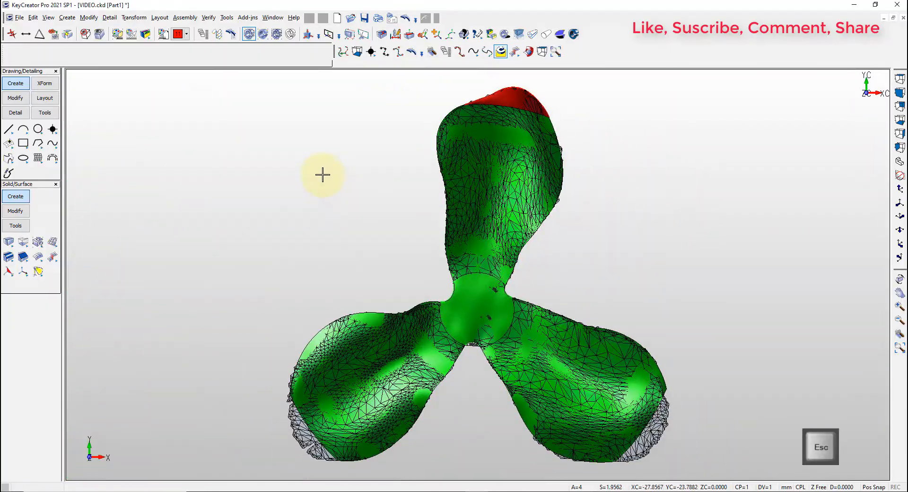
# Draw a NURBS spline through scan mesh vertices around the tip of the lower-left blade.
pyautogui.moveTo(320, 201); pyautogui.dragTo(443, 263, button='middle')
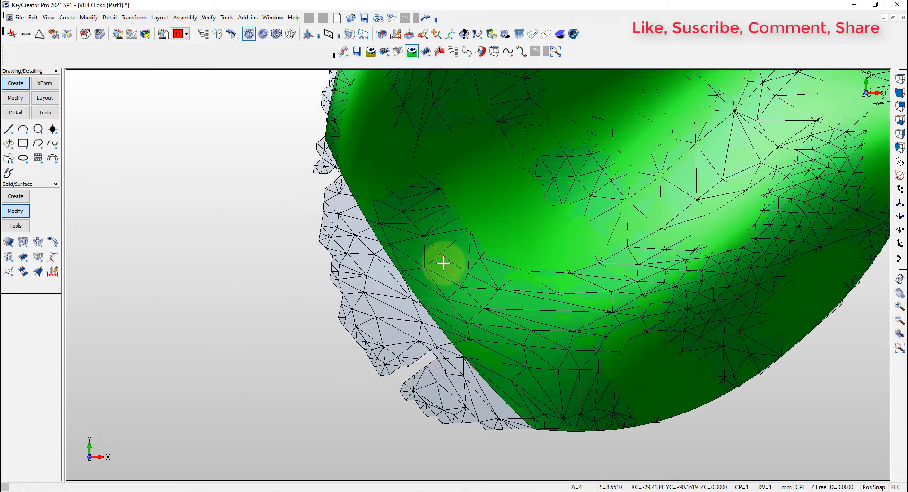
pyautogui.click(204, 186)
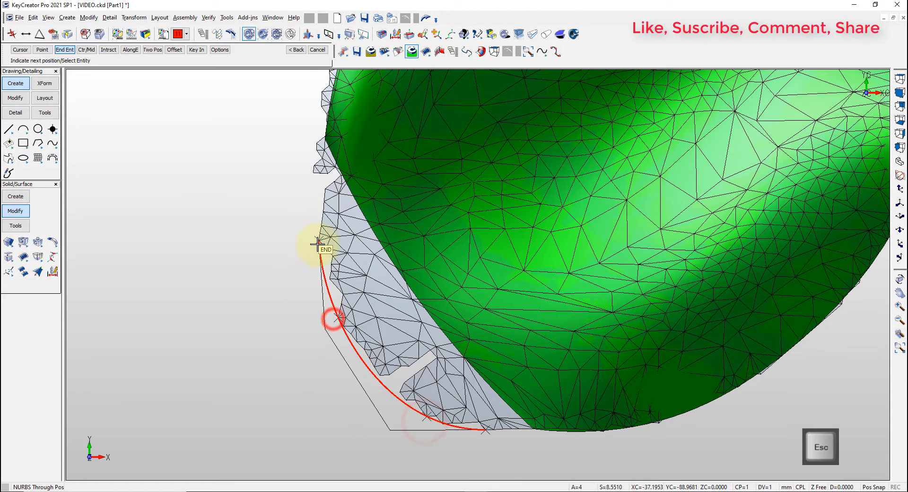
pyautogui.press('Return')
pyautogui.press('Escape')
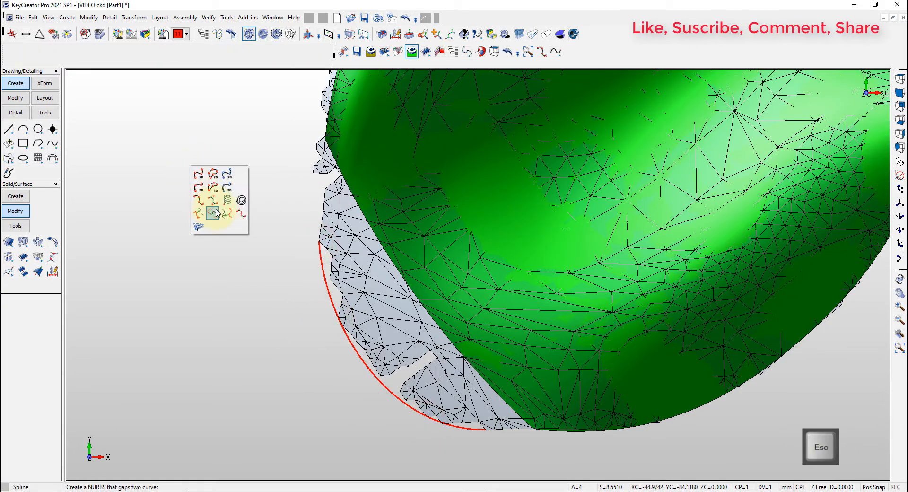
# Blend both ends of the lower-left blade's tip spline into the adjoining side edges of the green surface.
pyautogui.click(216, 213)
pyautogui.scroll(3, 324, 127)
pyautogui.click(330, 116)
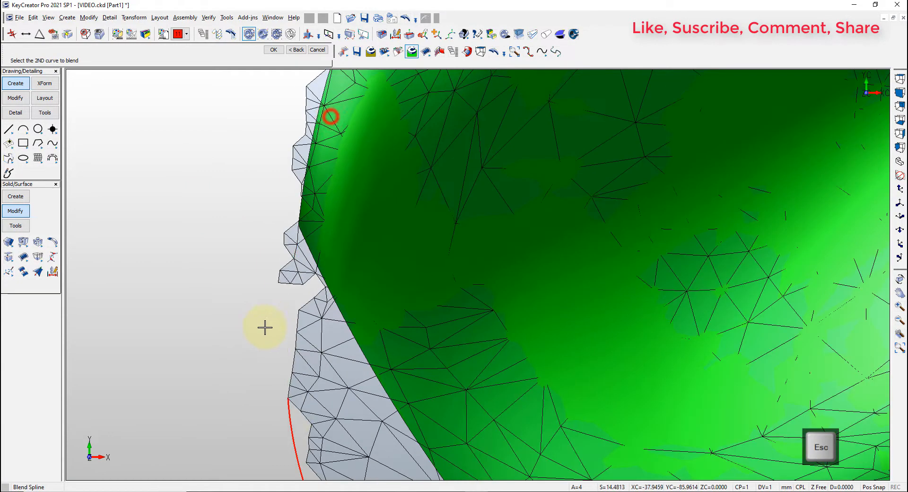
pyautogui.click(290, 415)
pyautogui.scroll(-3, 290, 415)
pyautogui.scroll(4, 359, 350)
pyautogui.click(360, 365)
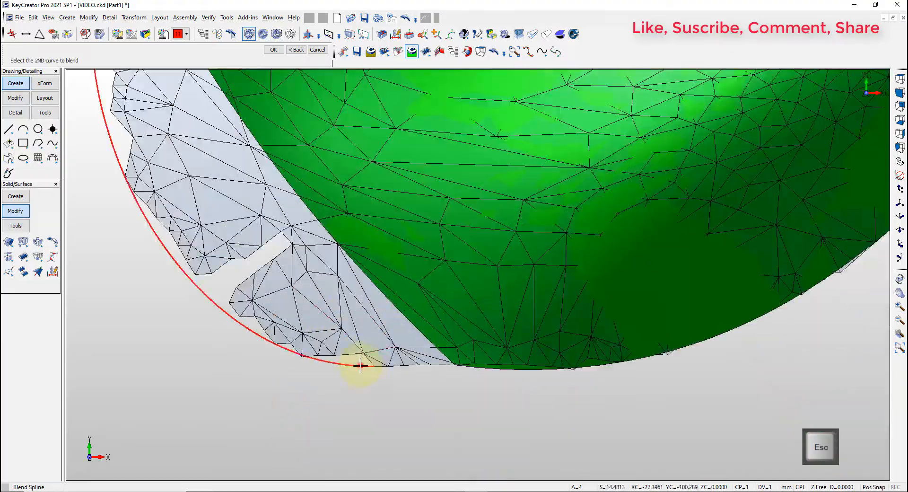
pyautogui.click(482, 370)
pyautogui.press('Escape')
pyautogui.moveTo(434, 391); pyautogui.dragTo(588, 290, button='middle')
pyautogui.hotkey('alt', '1')
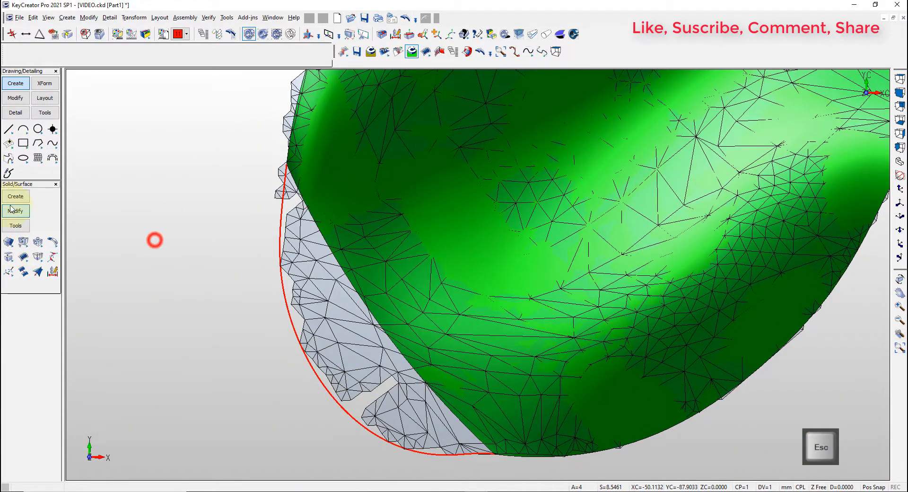
# Start a Cover surface on the lower-left blade with the green surface's tip edge as the tangent boundary.
pyautogui.click(15, 195)
pyautogui.click(52, 257)
pyautogui.click(79, 289)
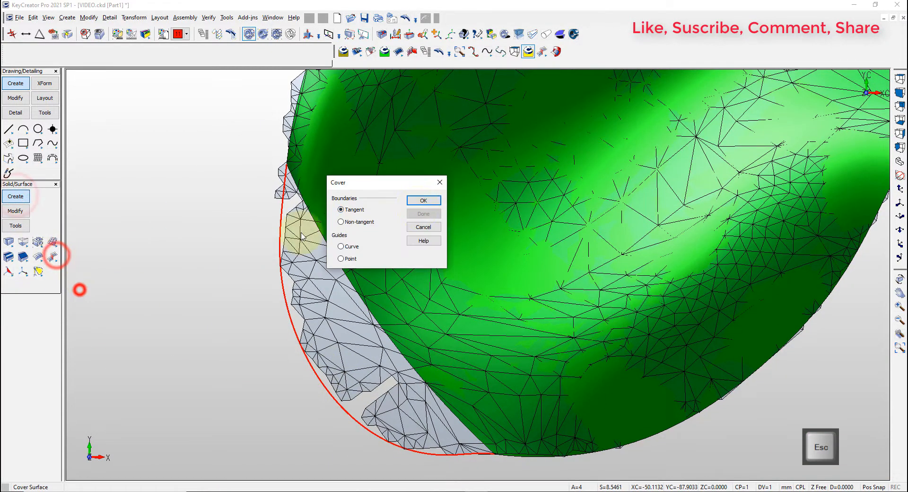
pyautogui.click(434, 201)
pyautogui.click(334, 260)
pyautogui.press('Return')
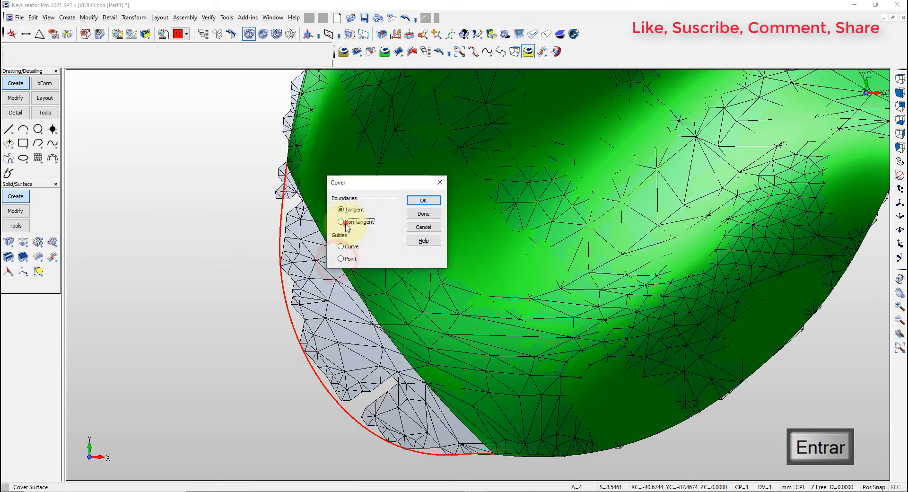
# Add the lower-left blade's three red curves as non-tangent boundaries, create the cover surface, and fit the propeller in top view.
pyautogui.click(346, 224)
pyautogui.press('Return')
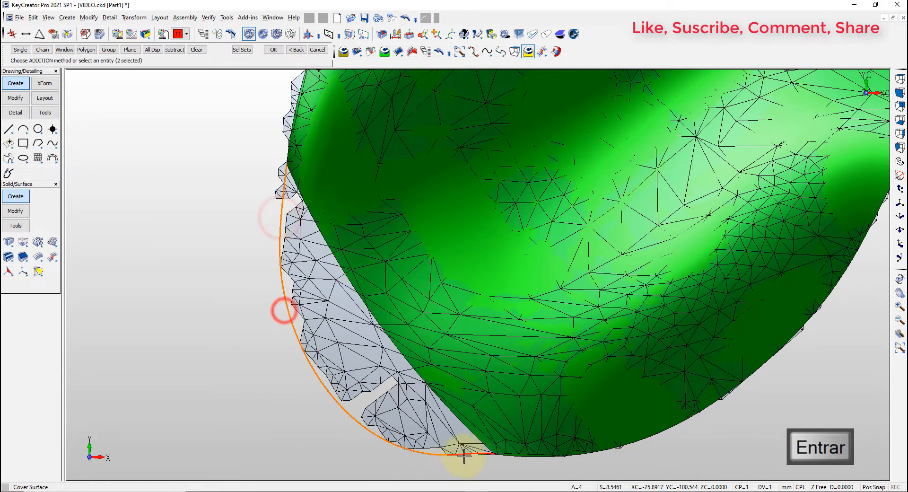
pyautogui.scroll(4, 465, 457)
pyautogui.click(563, 385)
pyautogui.scroll(-4, 470, 428)
pyautogui.press('Return')
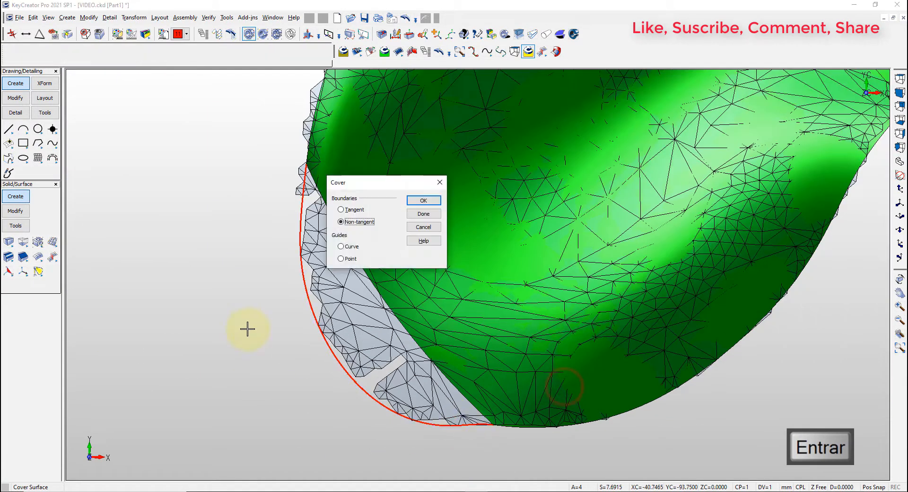
pyautogui.click(421, 213)
pyautogui.press('Escape')
pyautogui.moveTo(430, 344); pyautogui.dragTo(299, 375, button='middle')
pyautogui.hotkey('alt', '1')
pyautogui.hotkey('alt', 'a')
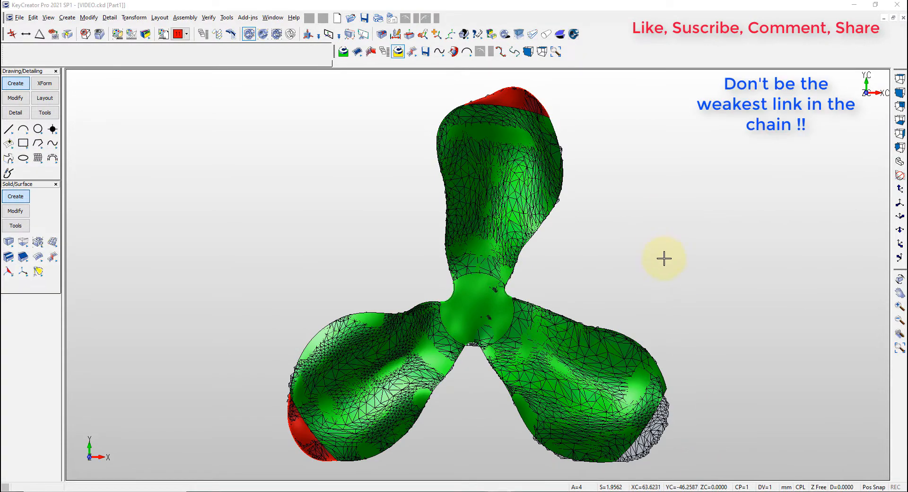
# Draw a NURBS spline through scan mesh vertices around the tip of the lower-right blade.
pyautogui.click(668, 255)
pyautogui.moveTo(674, 430); pyautogui.dragTo(574, 350, button='middle')
pyautogui.scroll(6, 565, 347)
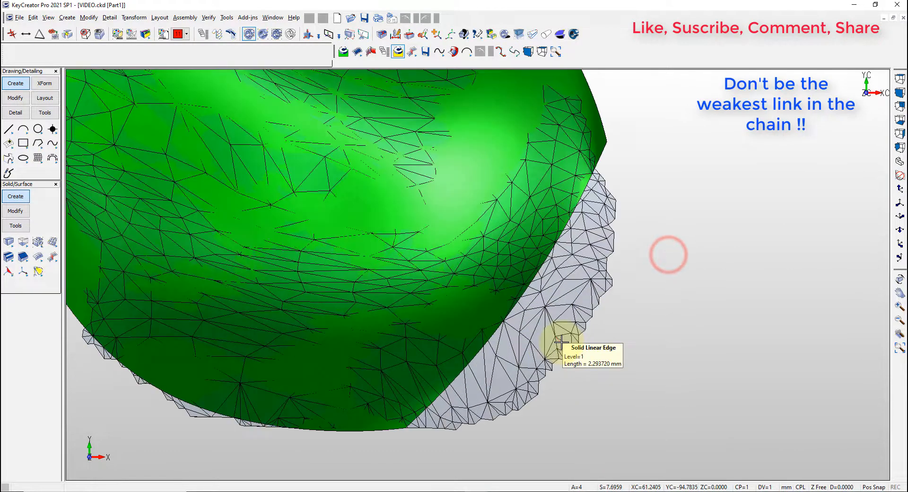
pyautogui.press('Escape')
pyautogui.click(705, 277)
pyautogui.rightClick(726, 126)
pyautogui.click(725, 158)
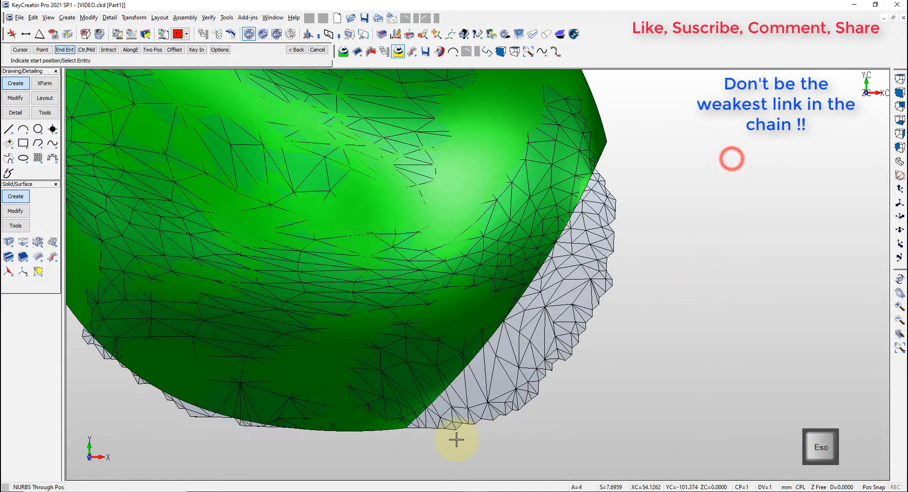
pyautogui.click(455, 430)
pyautogui.click(540, 397)
pyautogui.scroll(3, 573, 370)
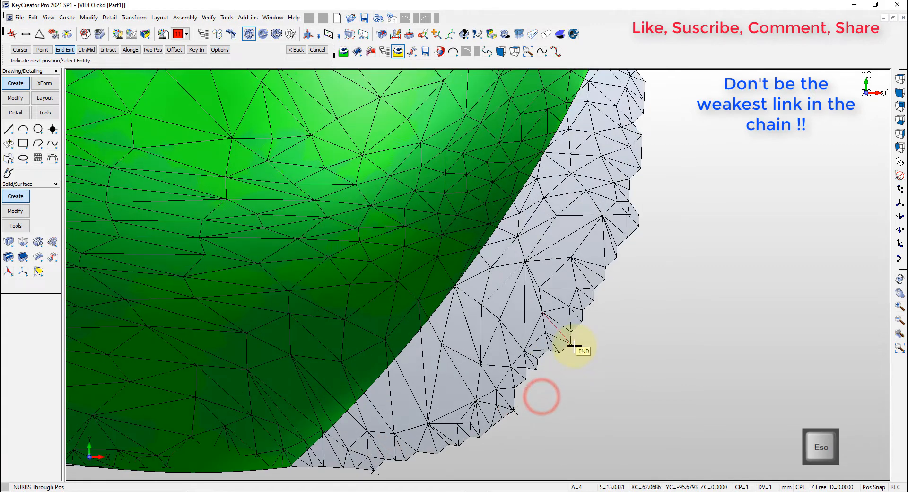
pyautogui.click(574, 345)
pyautogui.click(641, 214)
pyautogui.press('Return')
pyautogui.scroll(-1, 699, 203)
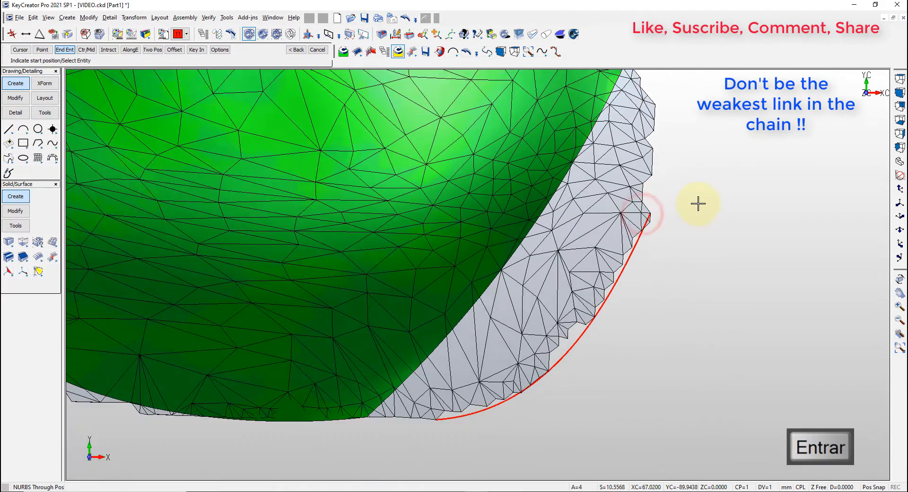
pyautogui.moveTo(699, 202); pyautogui.dragTo(707, 267, button='middle')
pyautogui.scroll(-1, 707, 267)
pyautogui.press('Escape')
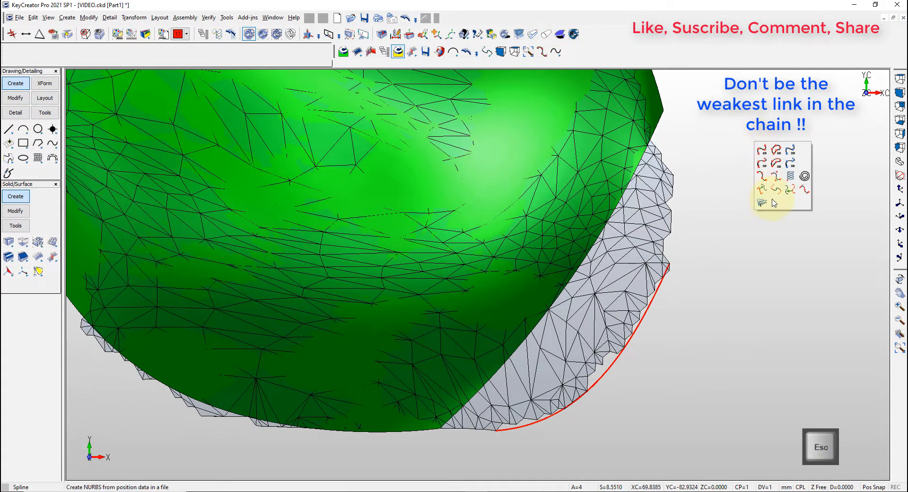
# Blend both ends of the lower-right blade's tip spline into the green surface's side edges.
pyautogui.click(776, 189)
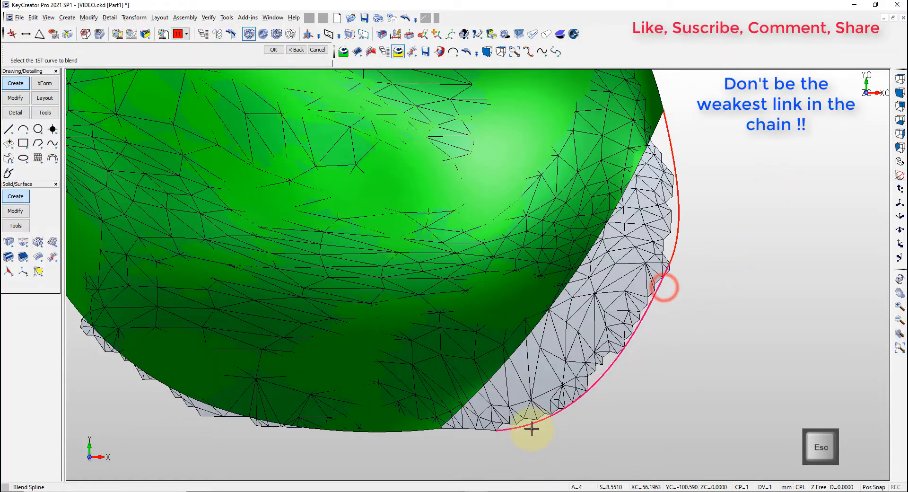
pyautogui.click(421, 434)
pyautogui.moveTo(516, 368); pyautogui.dragTo(784, 284, button='middle')
pyautogui.press('Escape')
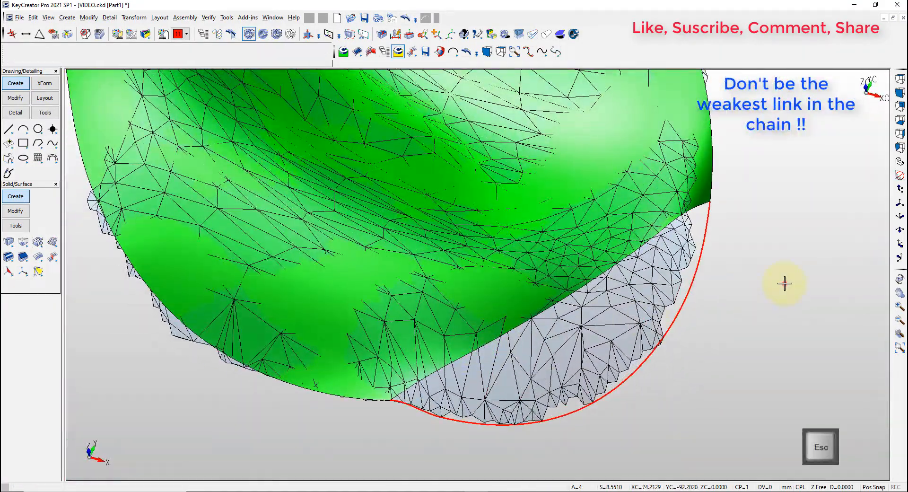
# Start a Cover surface on the lower-right blade, taking the green surface's tip edge as the tangent boundary.
pyautogui.click(14, 196)
pyautogui.click(53, 257)
pyautogui.click(420, 201)
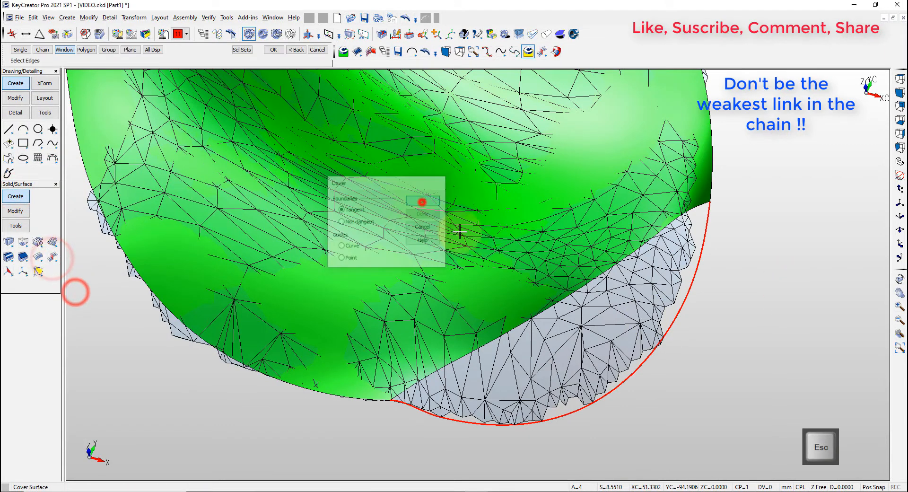
pyautogui.press('Return')
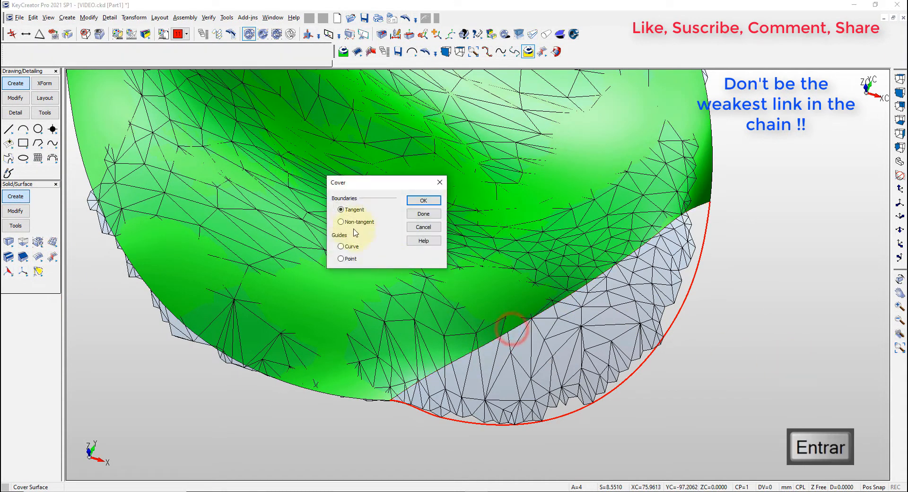
# Add the lower-right blade's red tip curves as non-tangent boundaries and create the cover surface.
pyautogui.click(347, 221)
pyautogui.press('Return')
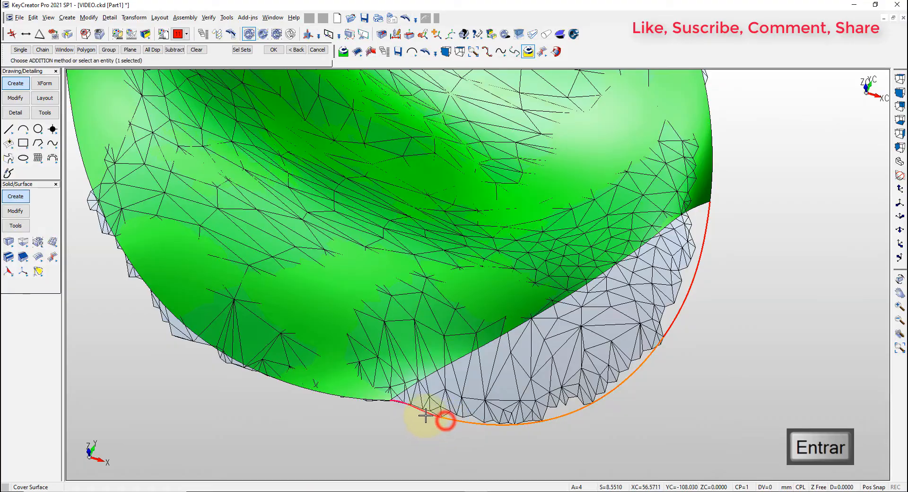
pyautogui.click(689, 294)
pyautogui.press('Return')
pyautogui.click(424, 207)
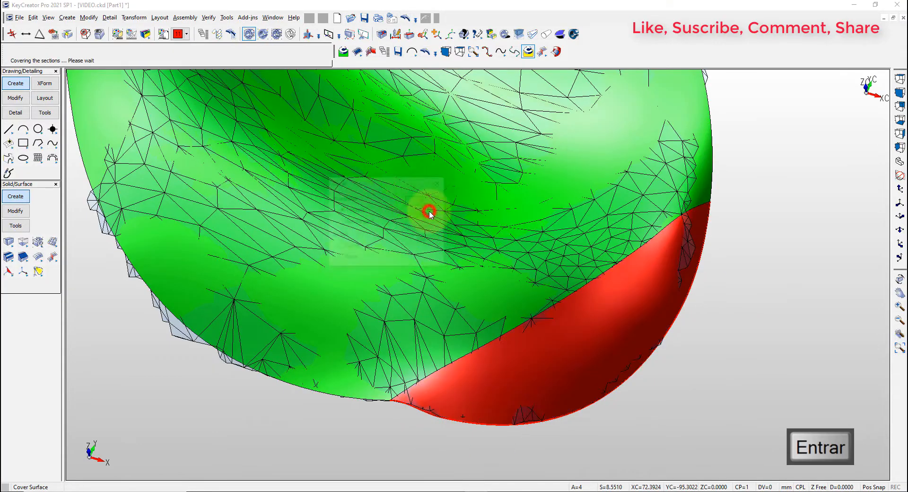
pyautogui.press('Escape')
# Hide the SCANED STL level and fit the whole propeller in the isometric view.
pyautogui.moveTo(695, 345); pyautogui.dragTo(523, 437, button='middle')
pyautogui.hotkey('alt', '1')
pyautogui.hotkey('alt', 'a')
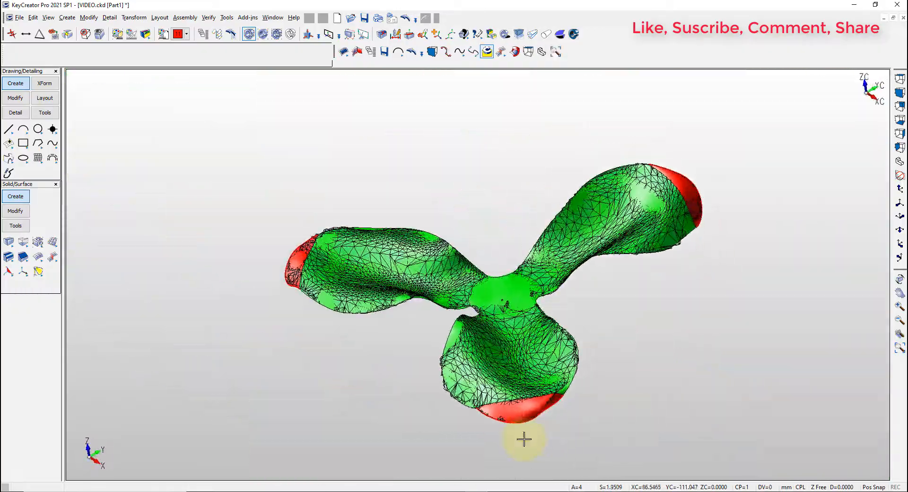
pyautogui.hotkey('alt', '1')
pyautogui.hotkey('alt', '7')
pyautogui.press('Escape')
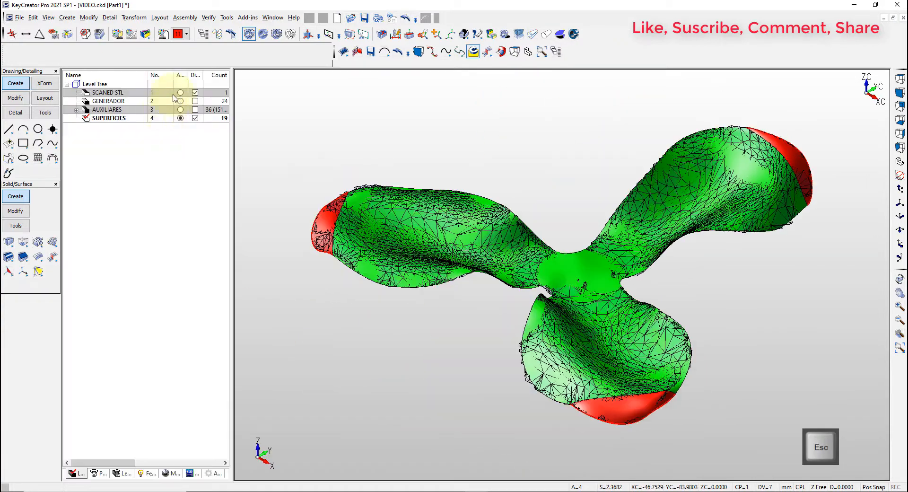
pyautogui.click(195, 92)
pyautogui.click(336, 116)
pyautogui.hotkey('alt', 'a')
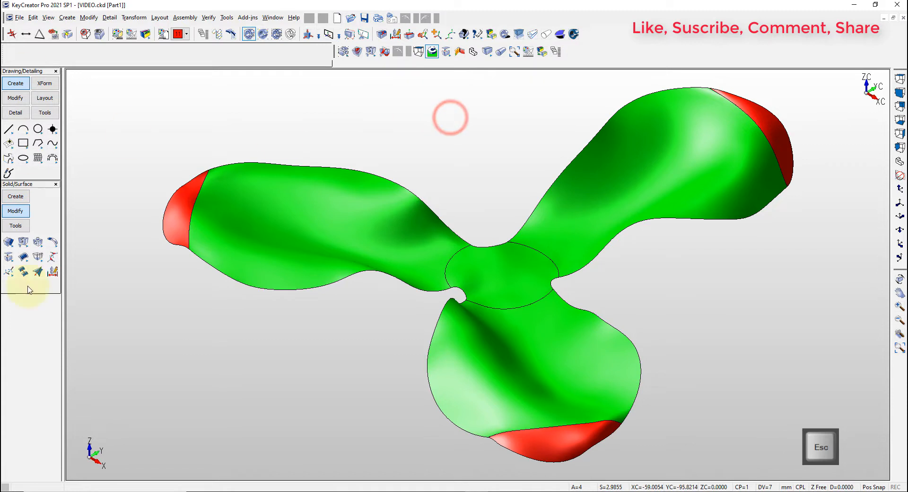
# Stitch the propeller's hub, blade and tip surfaces into one sheet body with a maximum tolerance of 0.001.
pyautogui.click(33, 268)
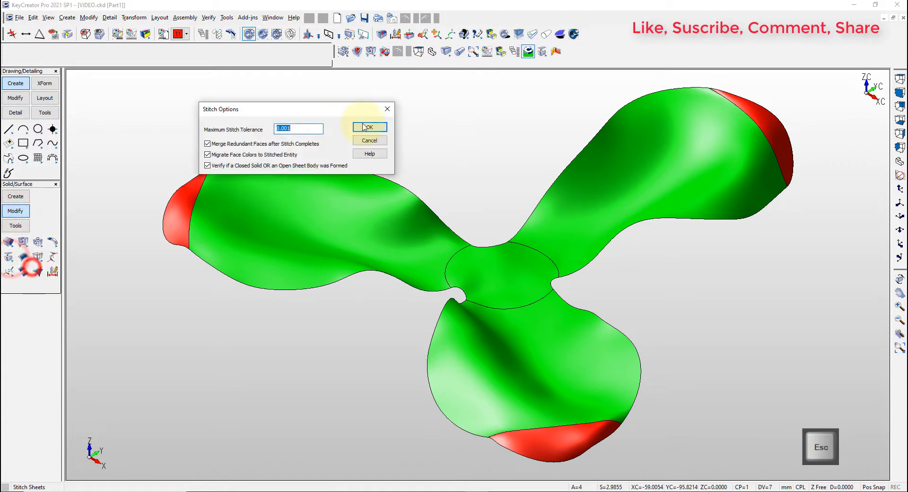
pyautogui.click(371, 124)
pyautogui.click(19, 51)
pyautogui.press('Return')
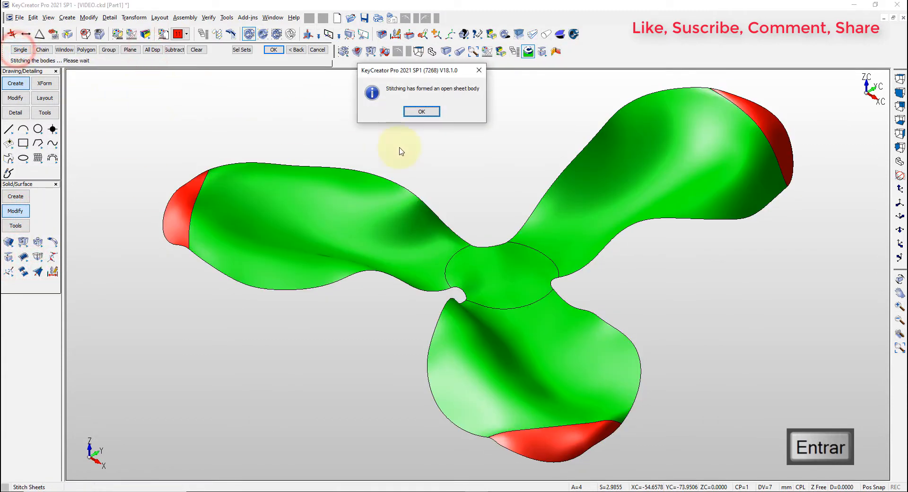
pyautogui.click(417, 112)
pyautogui.press('Escape')
# Recolour the three red blade tip surfaces with the green of the blades.
pyautogui.click(270, 117)
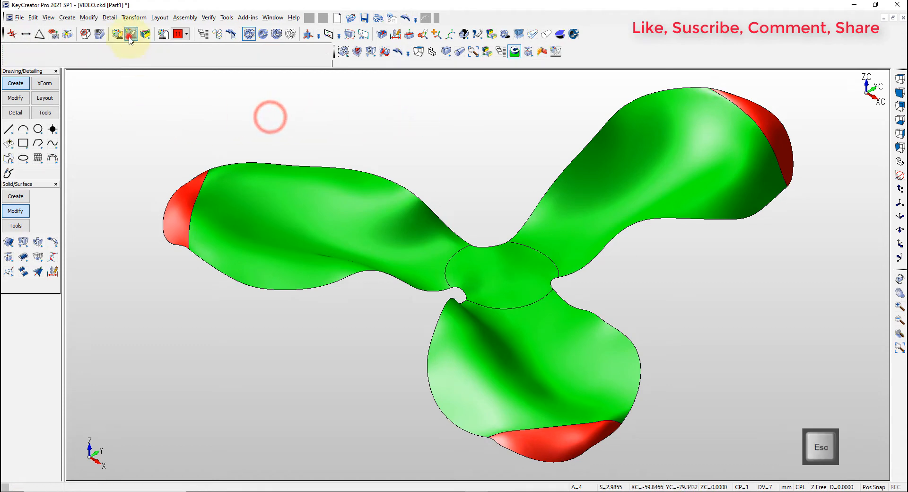
pyautogui.click(131, 35)
pyautogui.click(124, 253)
pyautogui.click(283, 241)
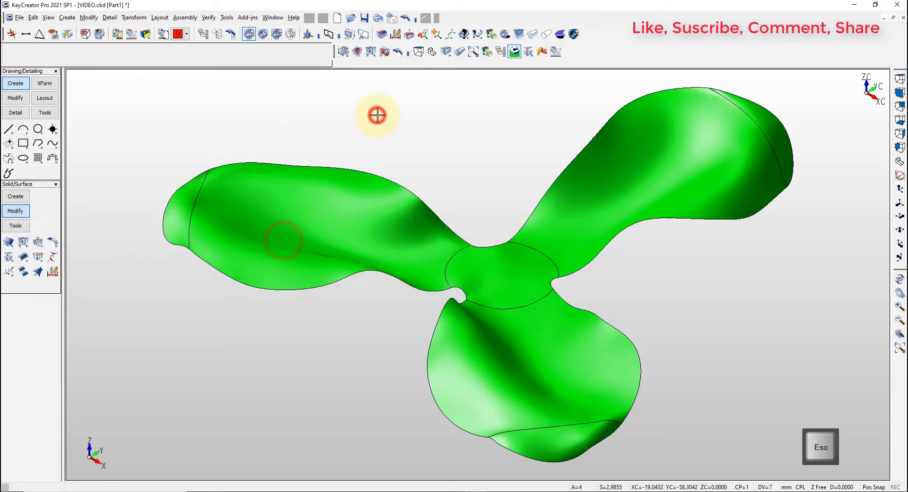
# Create a NURBS chain curve from all outer edges around the propeller's three blades and hub.
pyautogui.rightClick(377, 115)
pyautogui.click(413, 164)
pyautogui.click(542, 198)
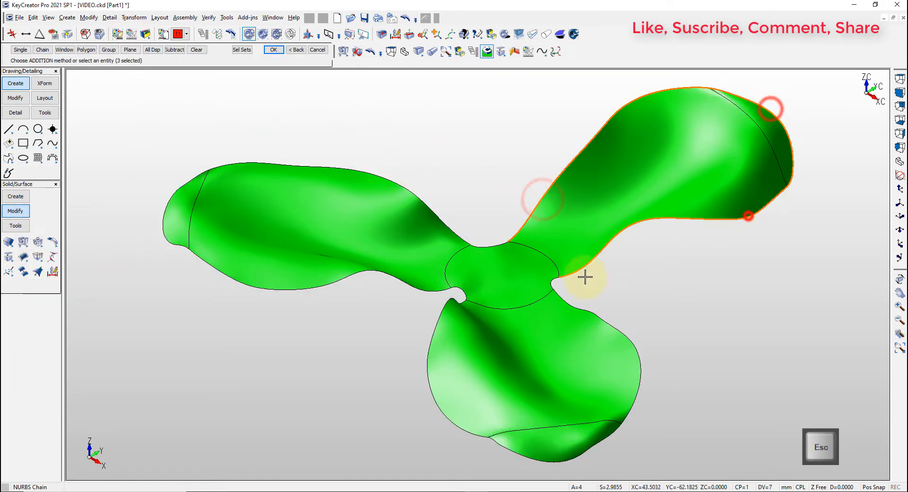
pyautogui.click(543, 281)
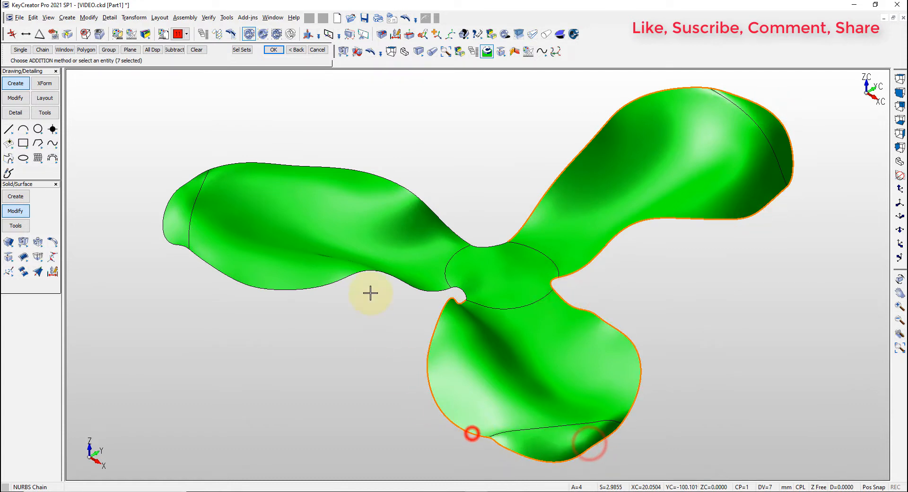
pyautogui.click(278, 161)
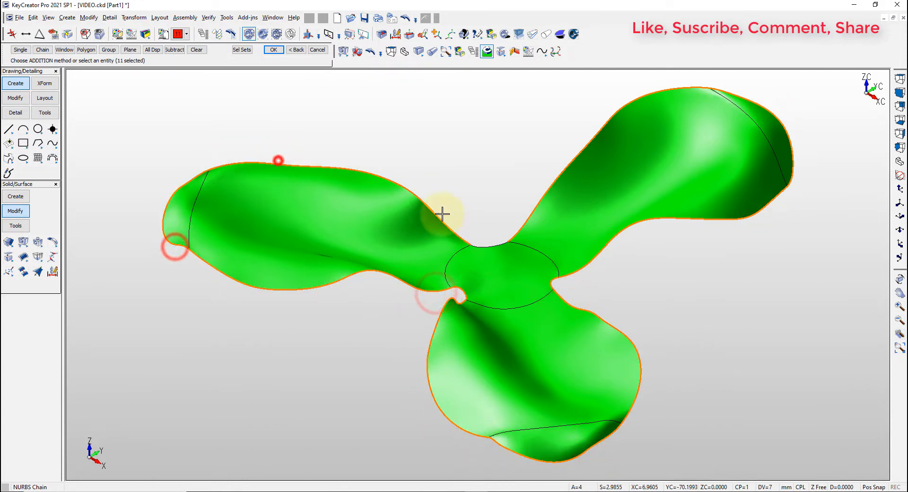
pyautogui.click(488, 247)
pyautogui.press('Return')
pyautogui.press('Return')
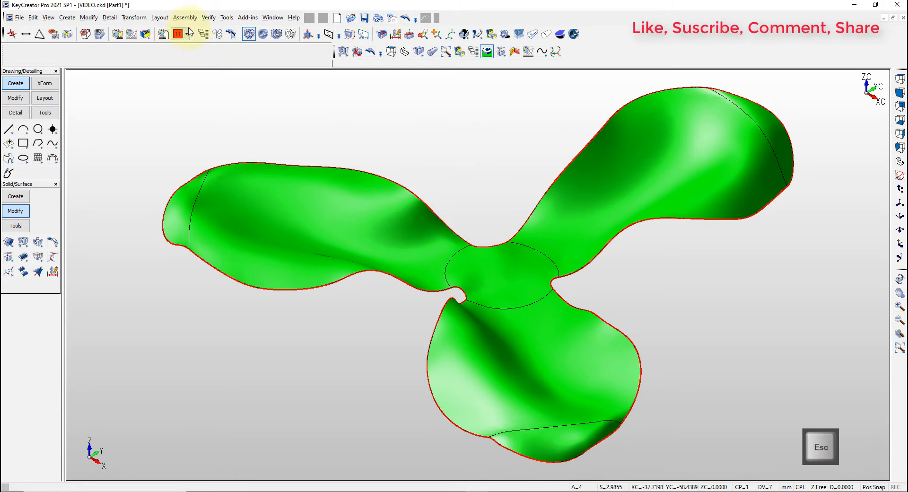
# Set the current colour to 48, make the STAMPING level active and display the GENERADOR level.
pyautogui.click(187, 34)
pyautogui.click(268, 112)
pyautogui.hotkey('ctrl', 'l')
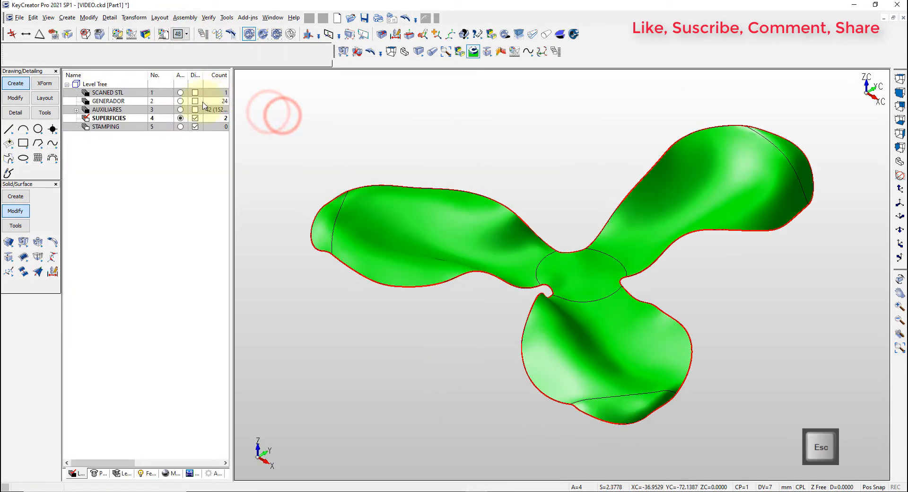
pyautogui.click(181, 126)
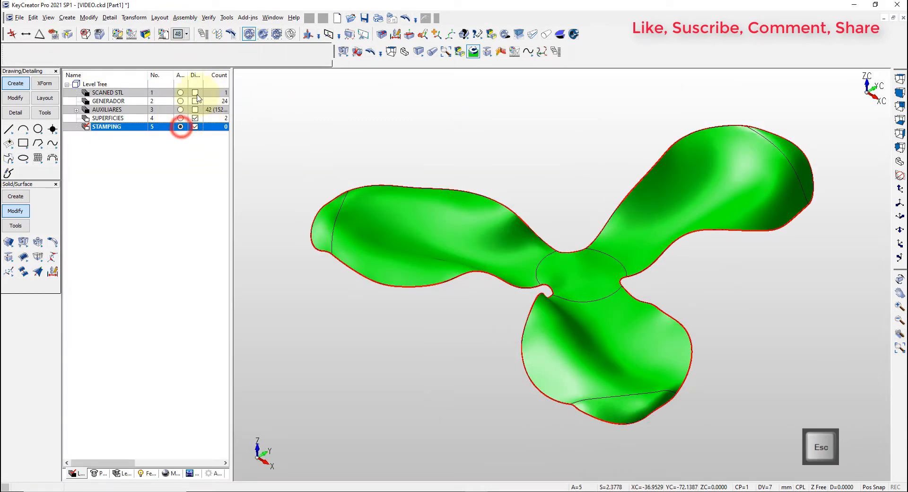
pyautogui.click(195, 101)
pyautogui.hotkey('alt', 'a')
pyautogui.hotkey('ctrl', 'l')
pyautogui.press('Escape')
# Create a cylinder solid centred on the concentric circles, about 69.4 mm in radius and 43.4 mm high, enclosing the propeller.
pyautogui.rightClick(770, 112)
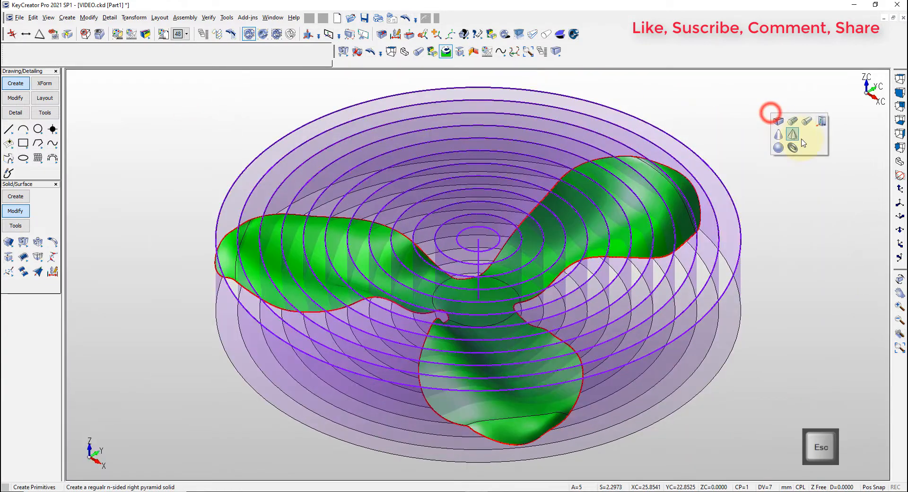
pyautogui.click(805, 121)
pyautogui.click(326, 127)
pyautogui.click(652, 128)
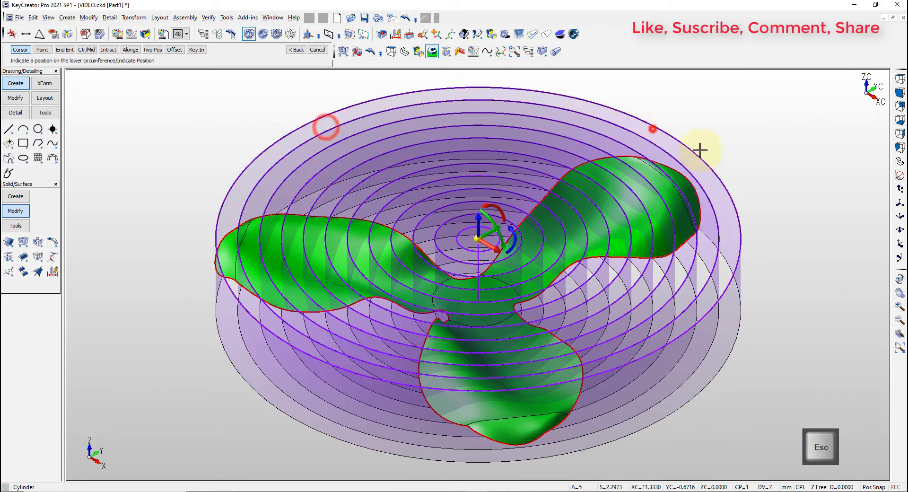
pyautogui.click(765, 182)
pyautogui.moveTo(776, 440); pyautogui.dragTo(732, 349, button='middle')
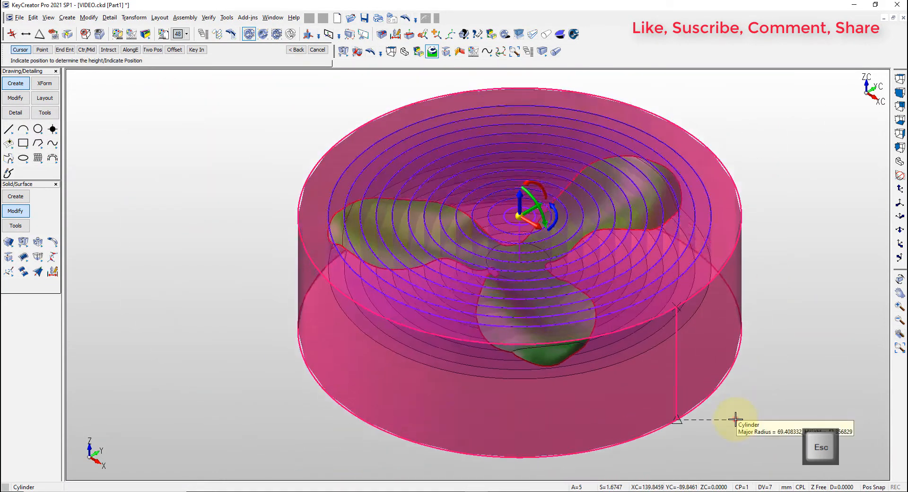
pyautogui.click(735, 419)
pyautogui.press('Return')
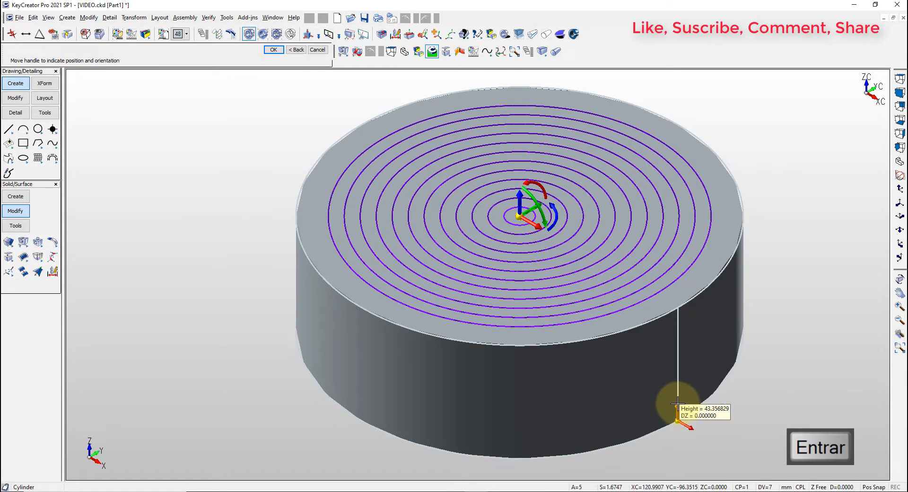
pyautogui.press('Return')
pyautogui.press('Escape')
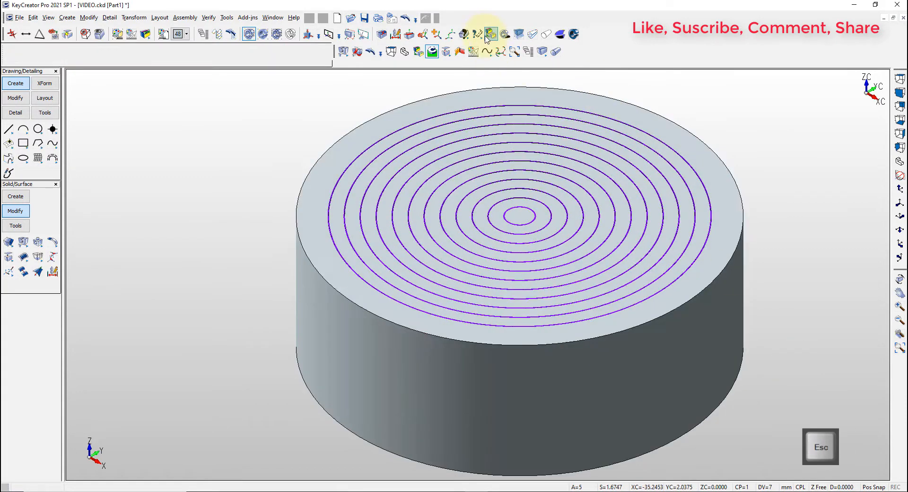
# Make the entire cylinder body transparent and hide the GENERADOR level.
pyautogui.click(489, 32)
pyautogui.press('Return')
pyautogui.click(336, 380)
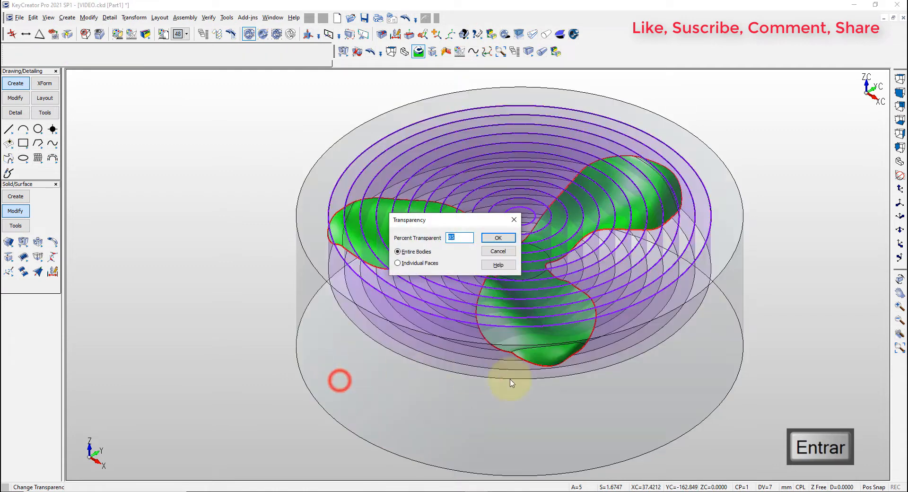
pyautogui.press('Escape')
pyautogui.click(196, 101)
pyautogui.moveTo(490, 338)
pyautogui.mouseDown(button='middle')
pyautogui.moveTo(490, 300)
pyautogui.moveTo(486, 326)
pyautogui.mouseUp(button='middle')
pyautogui.scroll(-1, 482, 317)
pyautogui.scroll(2, 604, 110)
# Flatten the propeller's red outline onto the construction plane with Compress Curves.
pyautogui.click(131, 18)
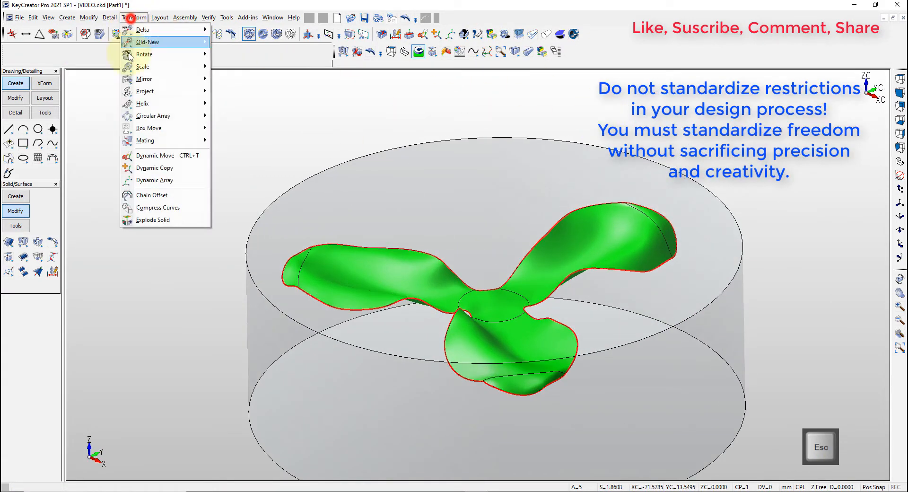
pyautogui.click(150, 208)
pyautogui.click(490, 213)
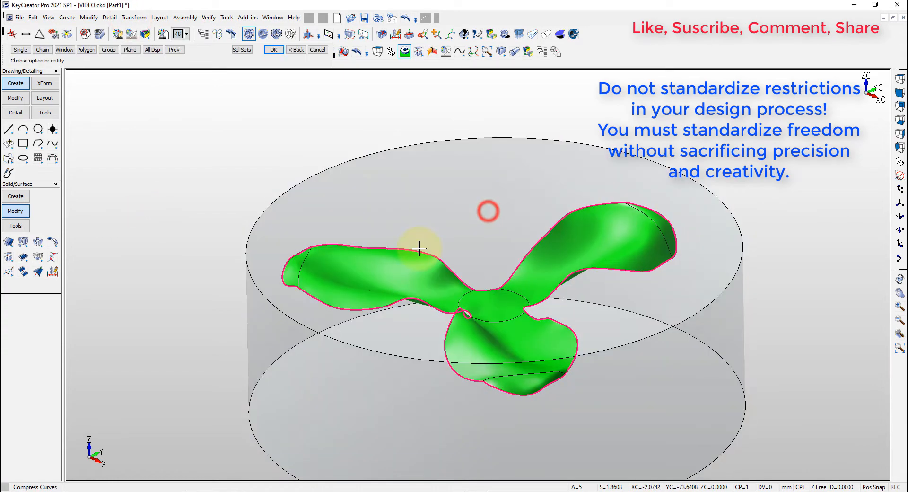
pyautogui.click(418, 247)
pyautogui.press('Return')
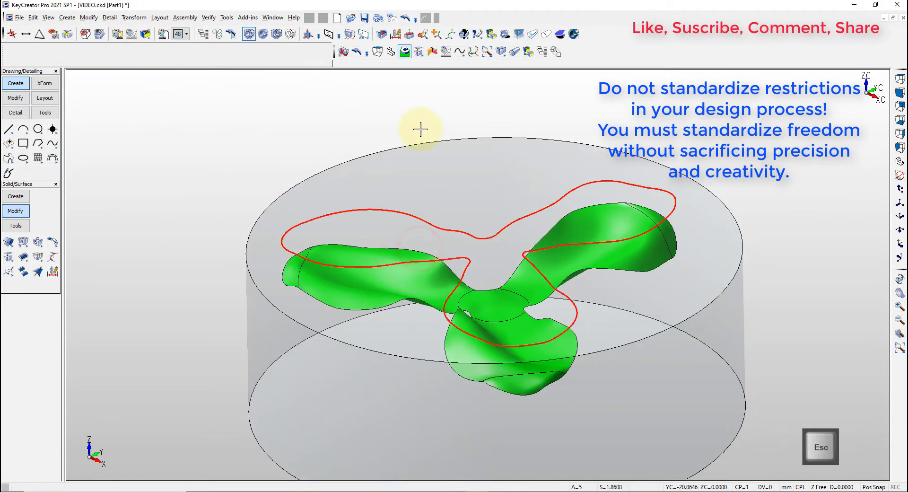
pyautogui.moveTo(420, 129); pyautogui.dragTo(434, 140, button='middle')
# Cut a 25 mm blind forward pocket in the cylinder, removing the material outside the flattened propeller outline.
pyautogui.rightClick(423, 95)
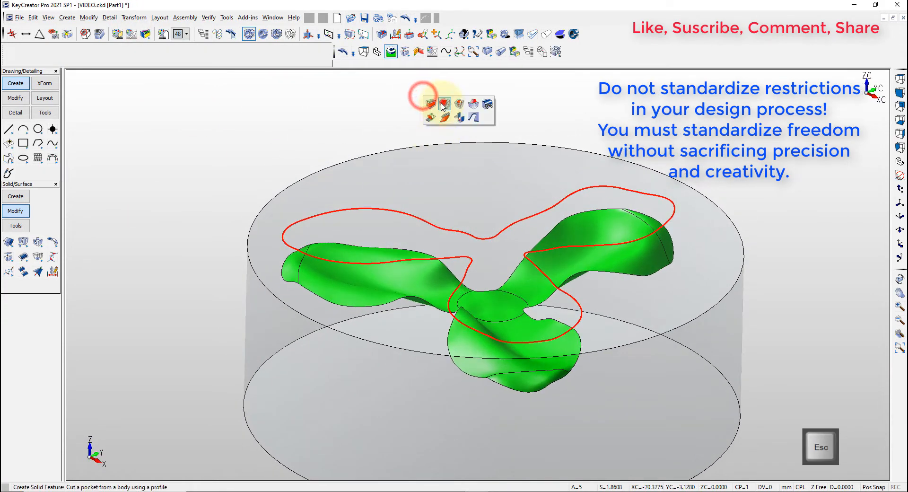
pyautogui.click(442, 102)
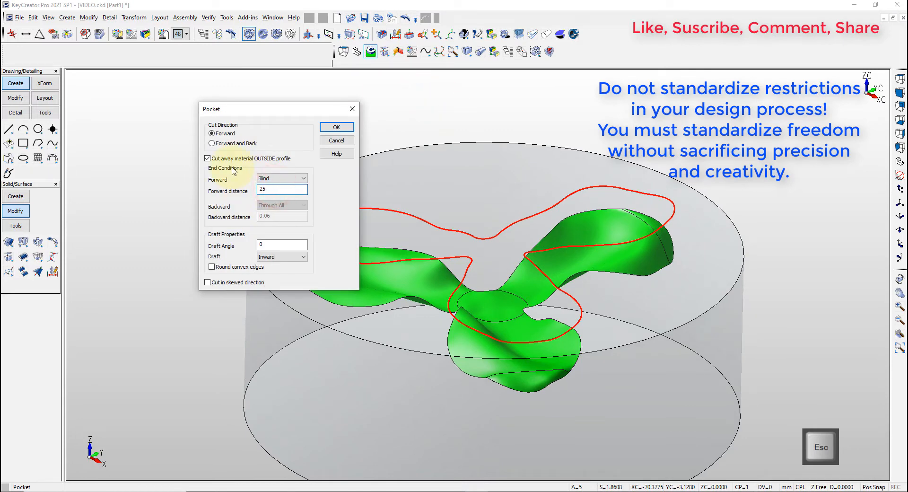
pyautogui.click(334, 127)
pyautogui.click(429, 185)
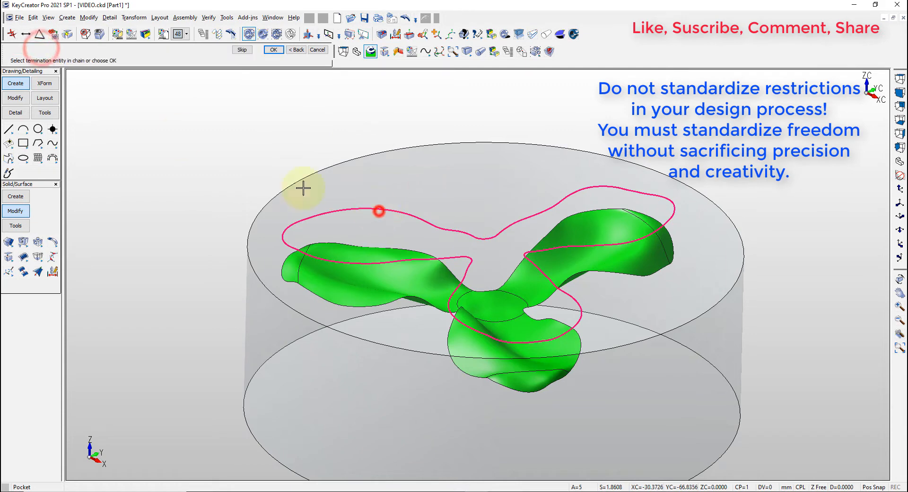
pyautogui.press('Return')
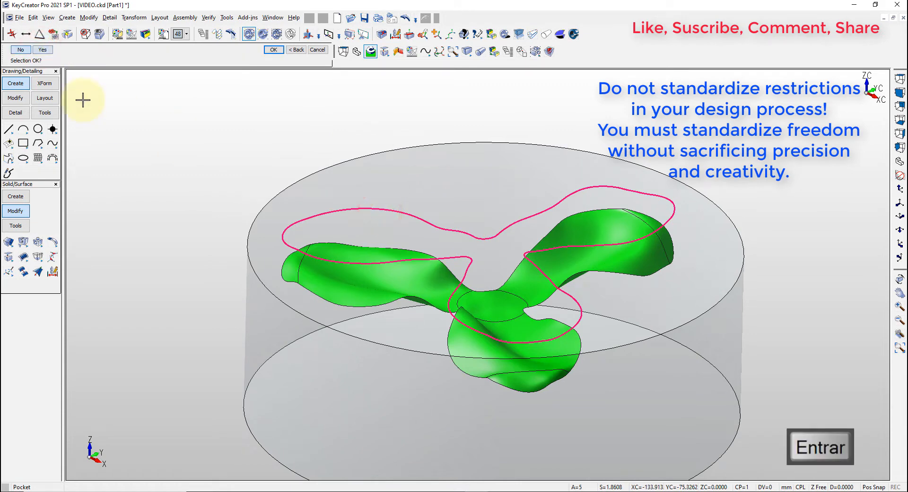
pyautogui.click(50, 49)
pyautogui.click(275, 50)
pyautogui.click(523, 281)
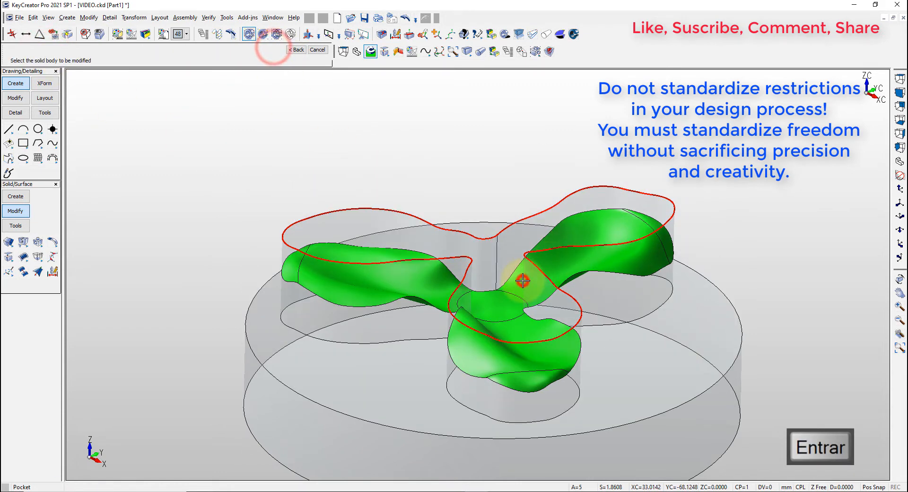
pyautogui.press('Escape')
# Move the flattened red propeller outline to another level.
pyautogui.moveTo(487, 189); pyautogui.dragTo(478, 173, button='middle')
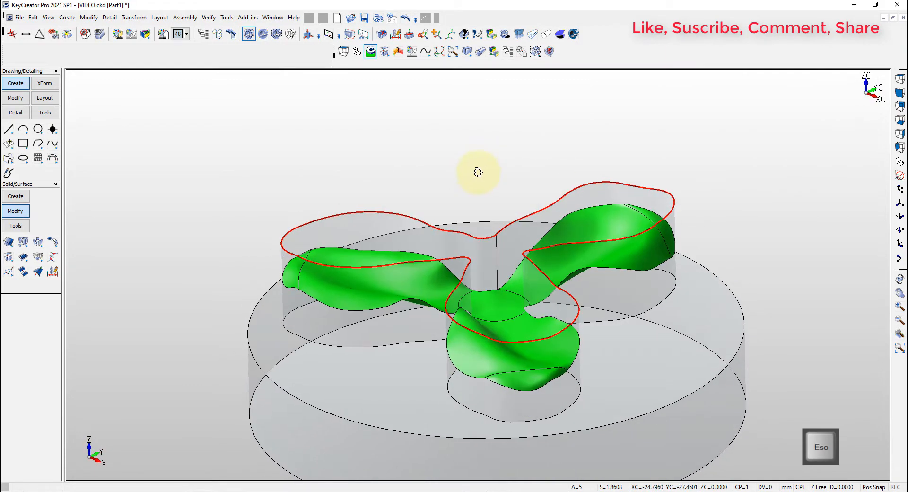
pyautogui.hotkey('ctrl', 'b')
pyautogui.click(415, 213)
pyautogui.press('Return')
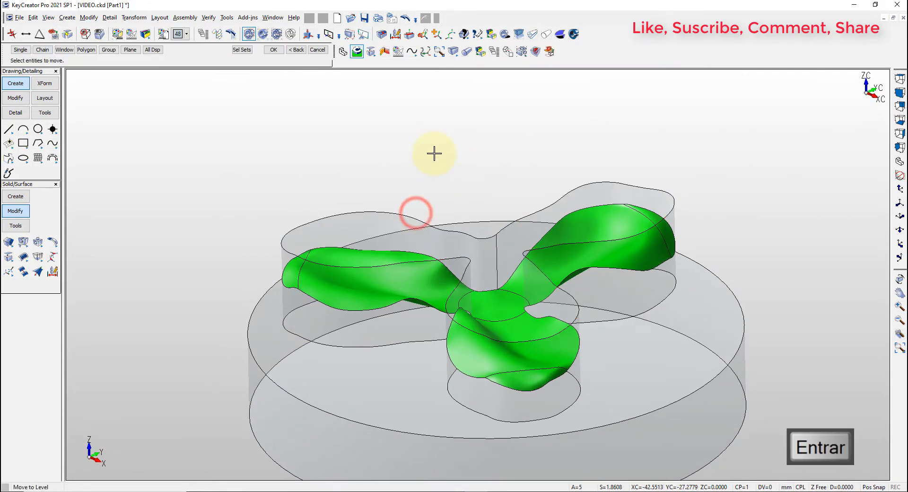
pyautogui.press('Escape')
# Split the transparent die solid with the green propeller sheet, removing the material above the blades.
pyautogui.moveTo(434, 154); pyautogui.dragTo(525, 203, button='middle')
pyautogui.hotkey('alt', '7')
pyautogui.hotkey('alt', 'a')
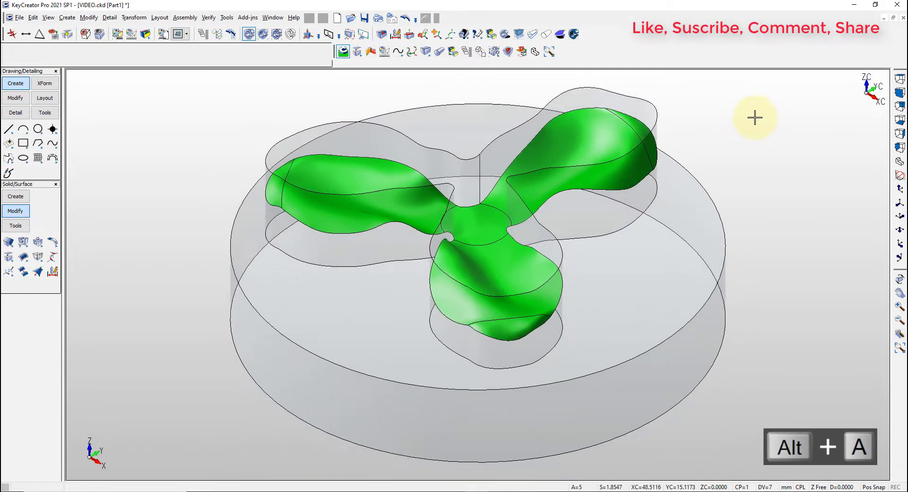
pyautogui.press('Escape')
pyautogui.click(743, 128)
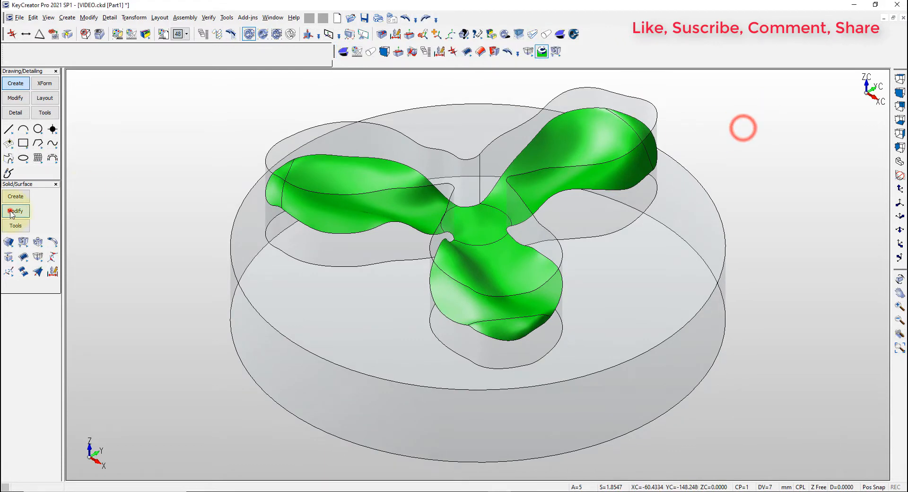
pyautogui.click(37, 258)
pyautogui.click(24, 243)
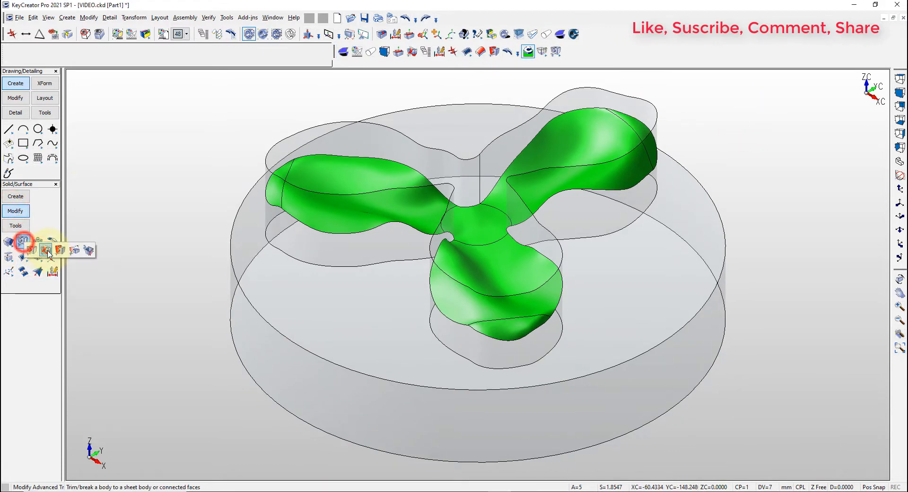
pyautogui.click(47, 250)
pyautogui.click(362, 127)
pyautogui.click(370, 174)
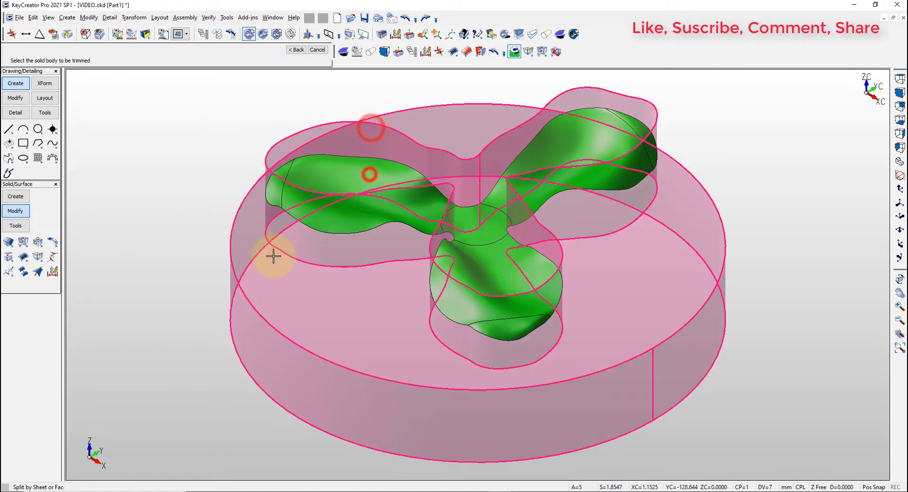
pyautogui.click(273, 256)
pyautogui.click(279, 214)
pyautogui.press('Escape')
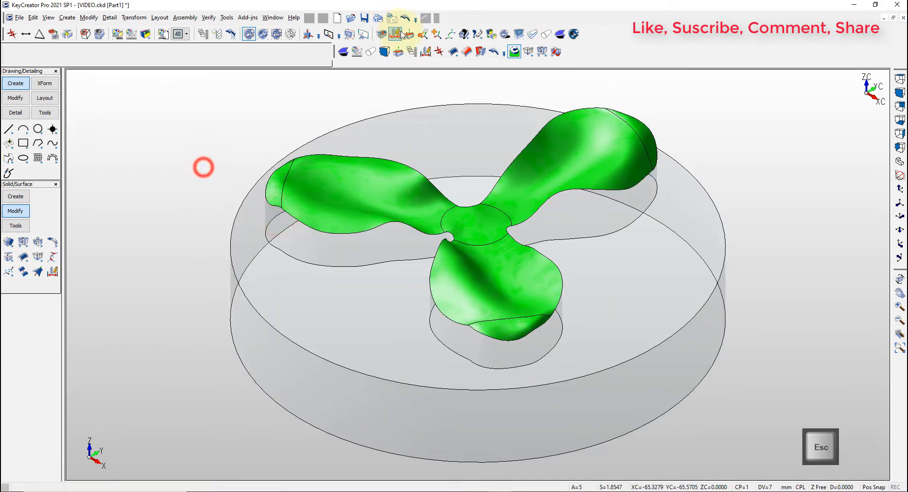
# Move the die solid about 26 mm straight down along Z with Dynamic Move, separating it from the propeller sheet.
pyautogui.click(422, 34)
pyautogui.click(415, 128)
pyautogui.press('Return')
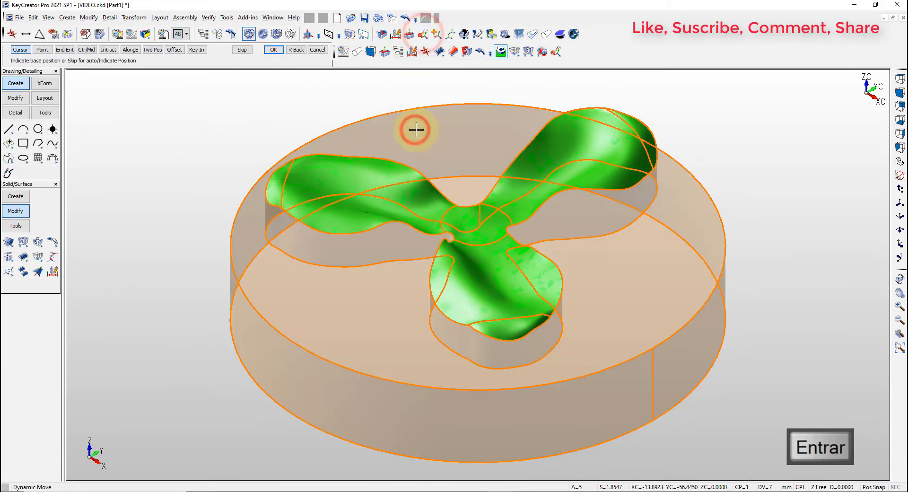
pyautogui.moveTo(478, 238); pyautogui.dragTo(470, 315)
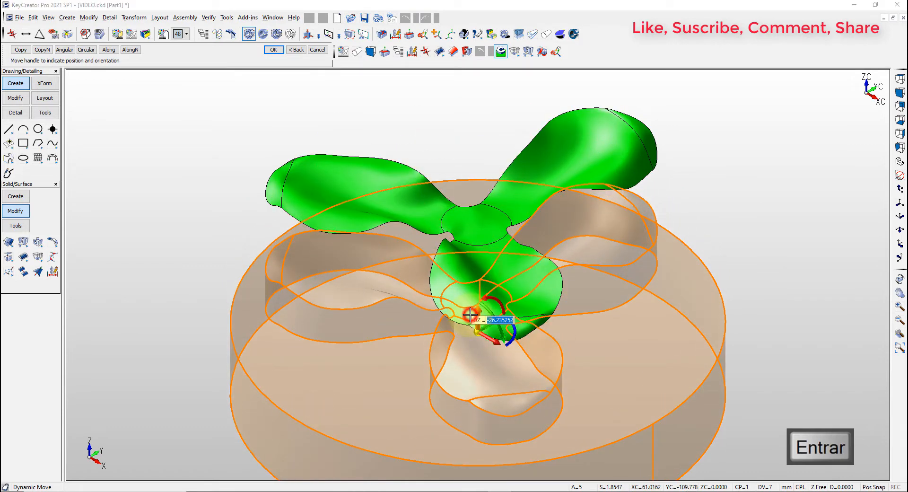
pyautogui.press('Return')
pyautogui.press('Return')
pyautogui.press('Escape')
pyautogui.moveTo(461, 316); pyautogui.dragTo(399, 186, button='middle')
pyautogui.scroll(-2, 398, 185)
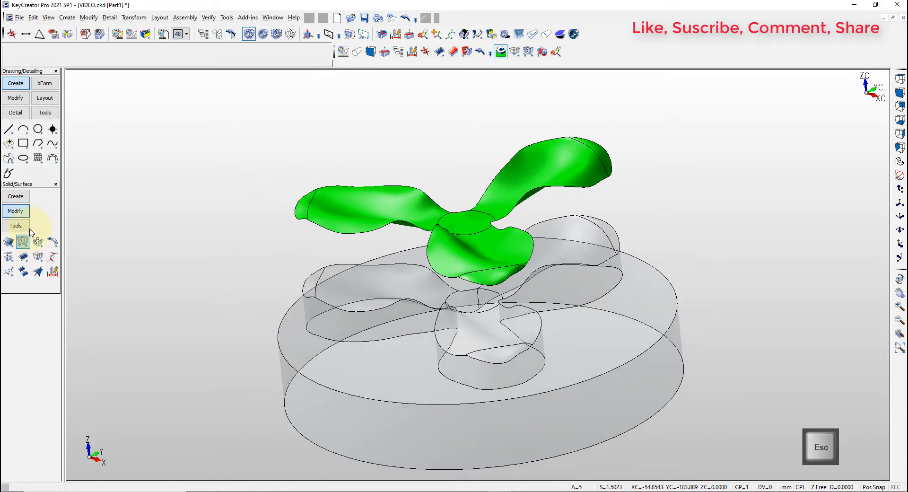
# Thicken the green propeller sheet with Thicken Sheet and leave only the die solid displayed.
pyautogui.click(39, 257)
pyautogui.press('Return')
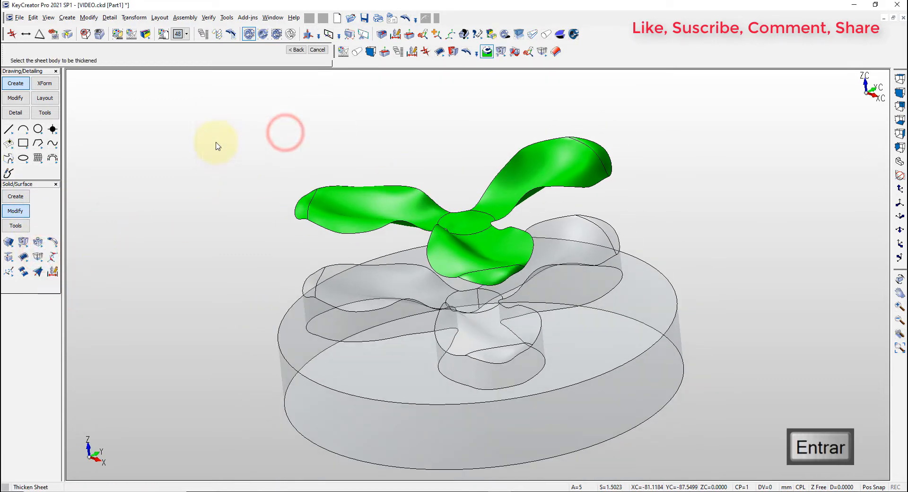
pyautogui.click(332, 202)
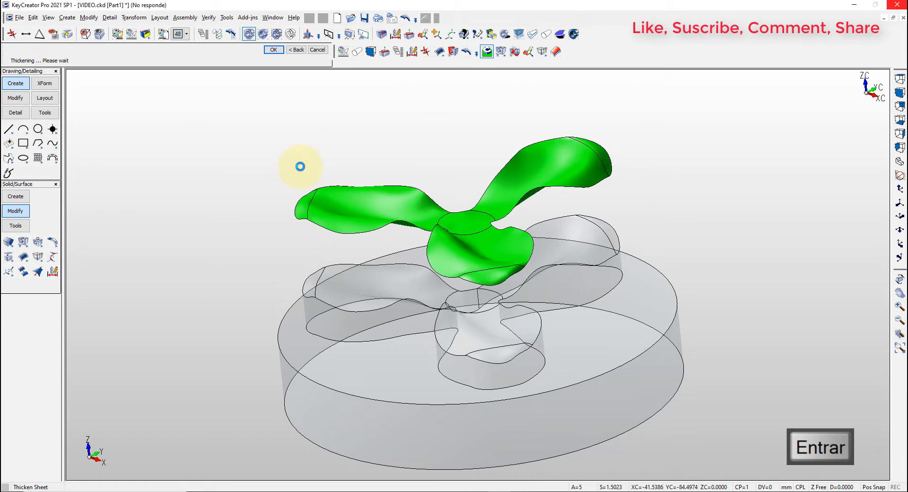
pyautogui.press('Escape')
pyautogui.scroll(-1, 326, 201)
pyautogui.moveTo(331, 201); pyautogui.dragTo(375, 203, button='middle')
pyautogui.click(172, 206)
pyautogui.click(195, 118)
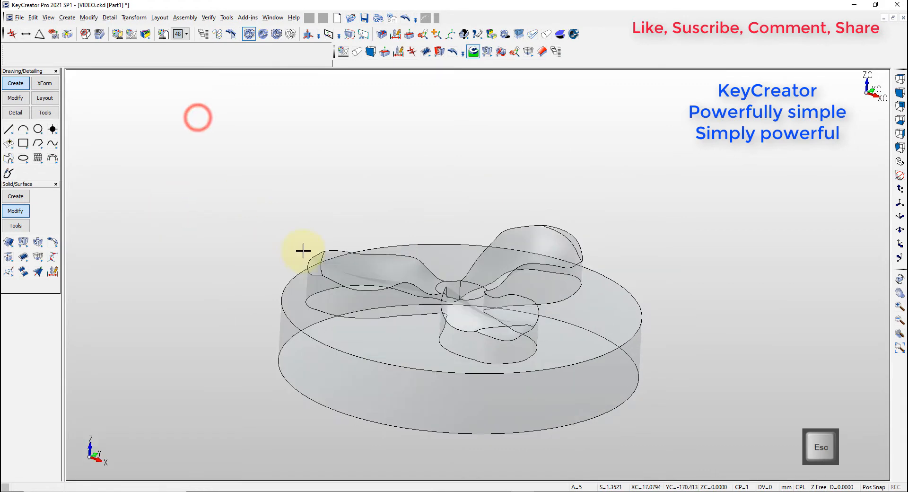
# Display the Machinist tools and switch them to the Path group.
pyautogui.hotkey('alt', '7')
pyautogui.rightClick(705, 62)
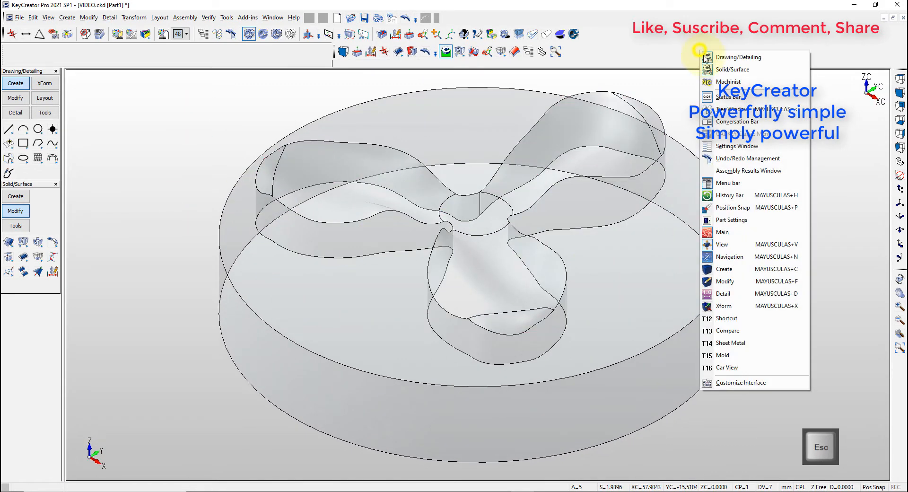
pyautogui.click(713, 75)
pyautogui.click(15, 309)
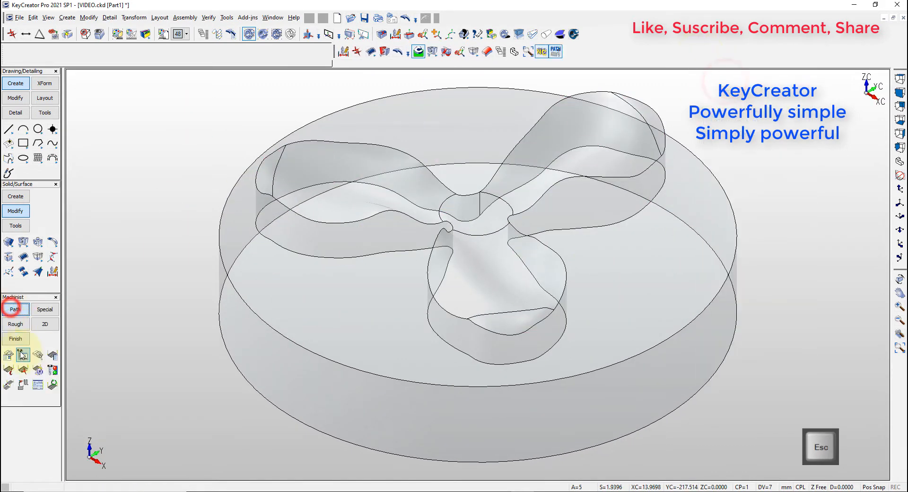
# Define and activate HSS ball end mill 1 with tool number 1, diameter and length offsets 1, and a 12 mm diameter.
pyautogui.click(8, 355)
pyautogui.click(325, 326)
pyautogui.click(383, 127)
pyautogui.write('1')
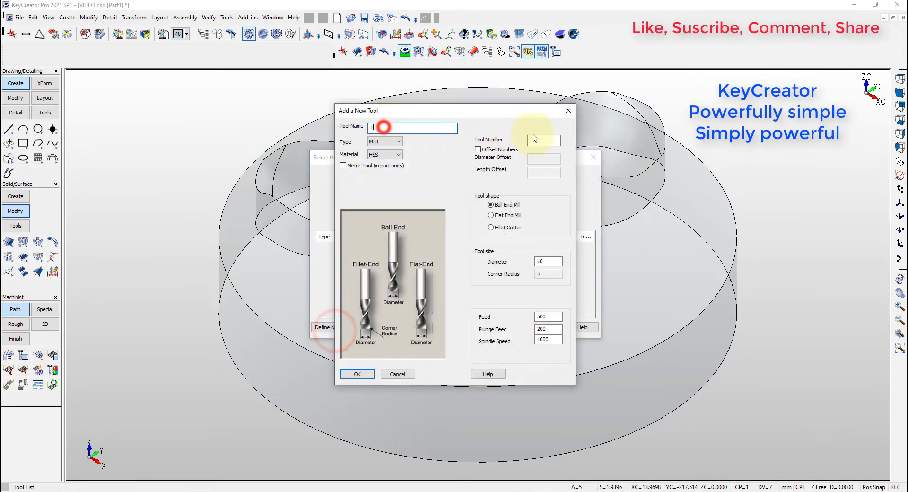
pyautogui.click(541, 140)
pyautogui.write('1')
pyautogui.click(478, 149)
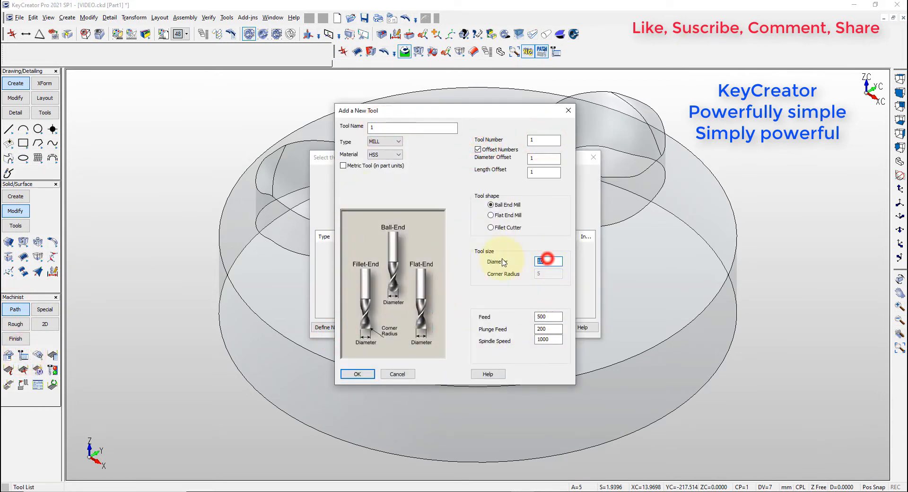
pyautogui.click(357, 373)
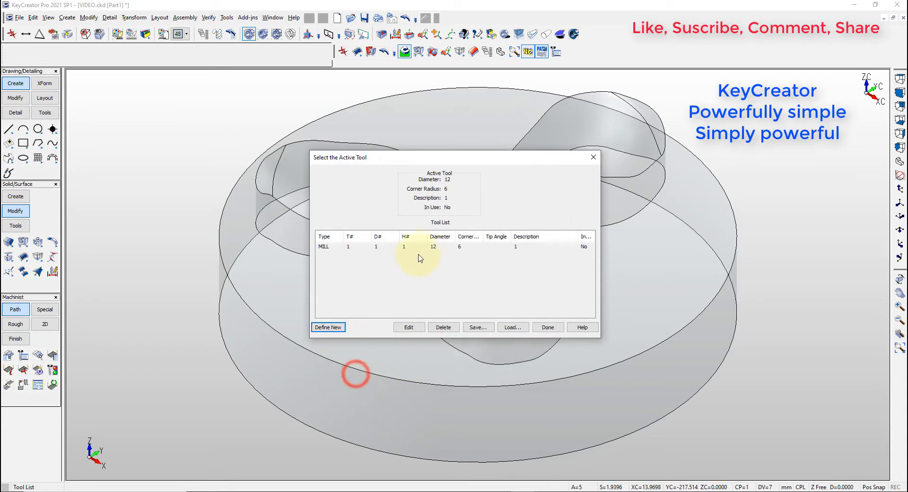
pyautogui.click(411, 243)
pyautogui.click(547, 327)
# Assign the curved propeller faces on top of the die as the Part Face machining geometry.
pyautogui.click(38, 355)
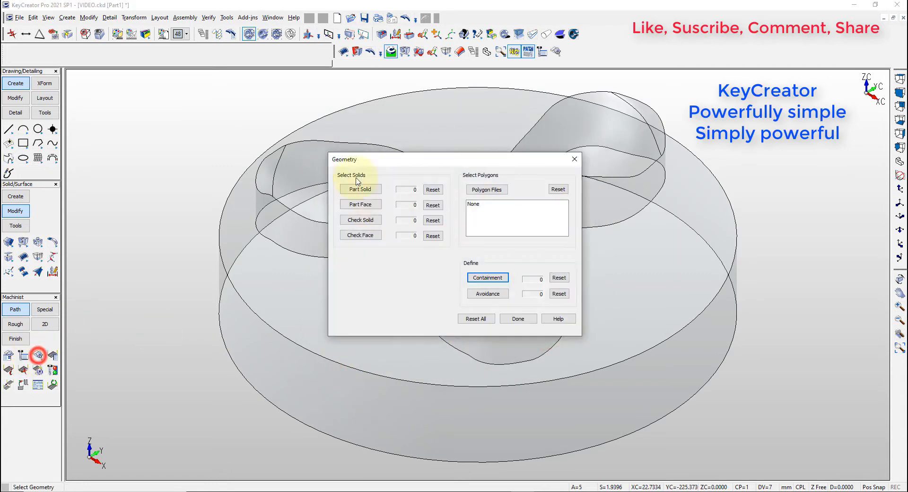
pyautogui.click(360, 207)
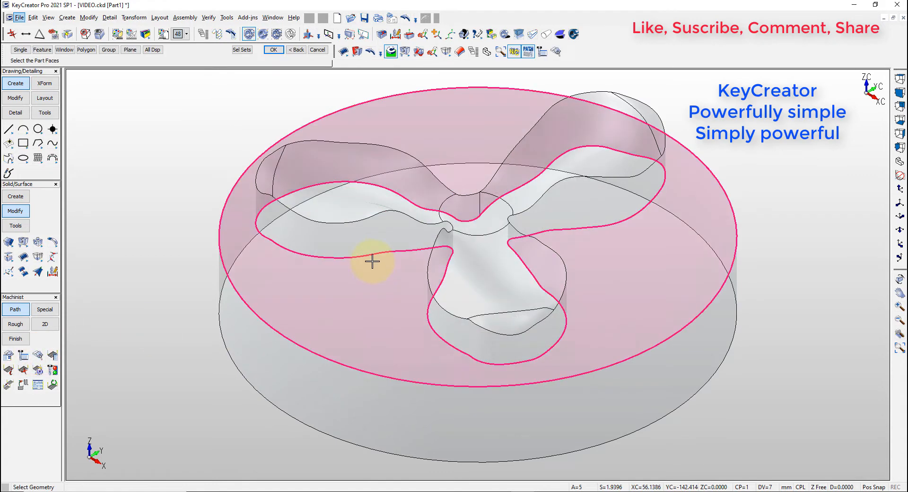
pyautogui.hotkey('alt', '2')
pyautogui.moveTo(197, 102); pyautogui.dragTo(709, 212)
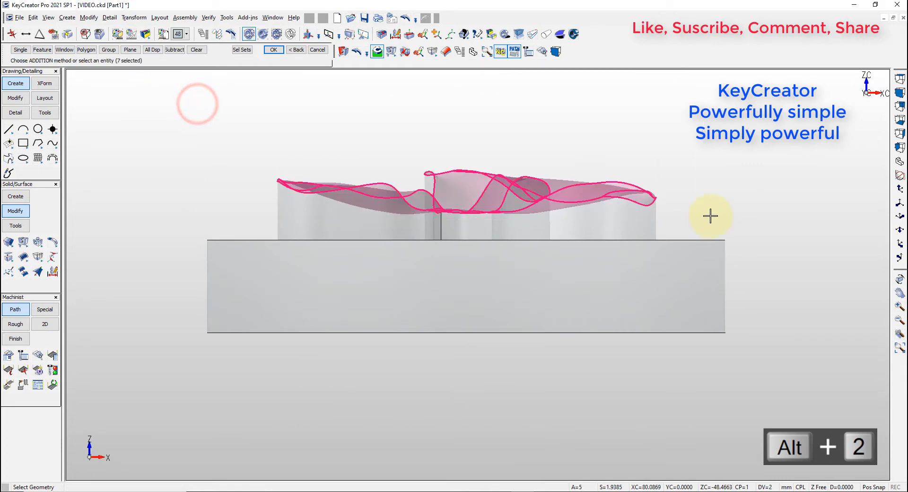
pyautogui.press('Return')
# Define the machining containment from the outline at the base of the die's raised propeller shape.
pyautogui.click(488, 277)
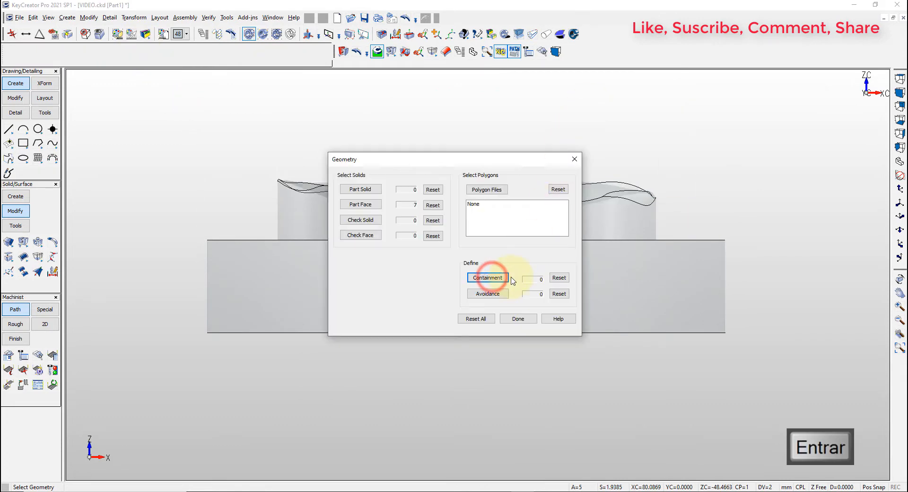
pyautogui.click(487, 277)
pyautogui.click(490, 210)
pyautogui.moveTo(628, 163); pyautogui.dragTo(586, 302, button='middle')
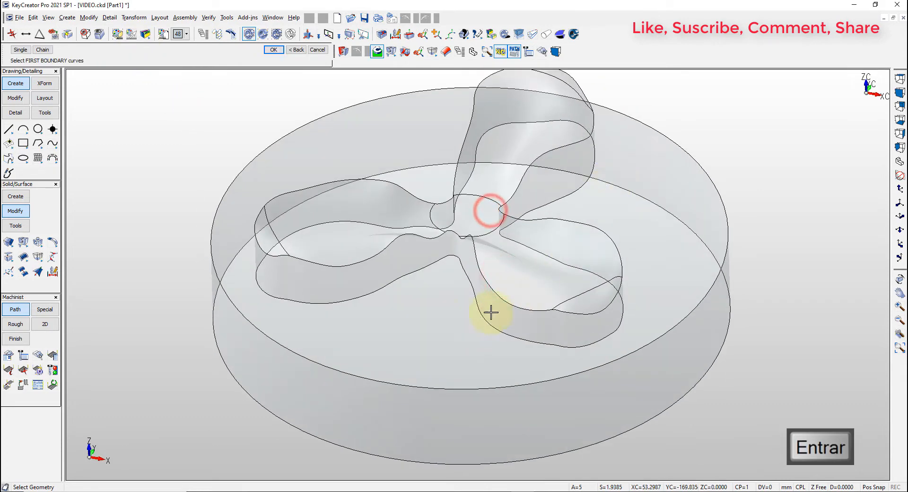
pyautogui.press('F1')
pyautogui.click(470, 286)
pyautogui.press('Return')
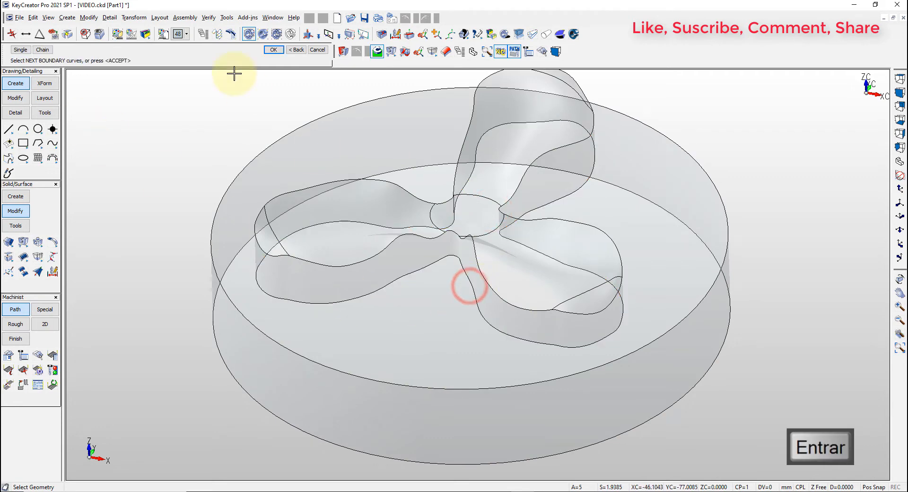
pyautogui.click(273, 50)
pyautogui.click(517, 317)
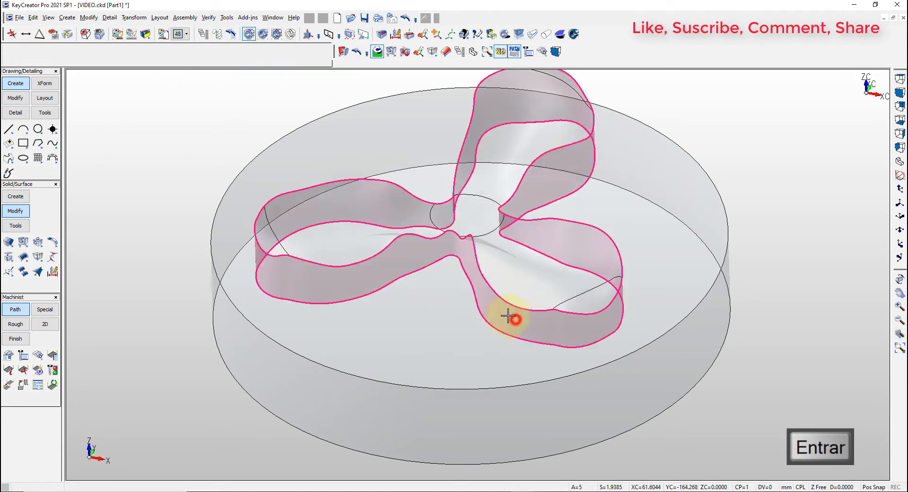
# Try a bi-directional Planar Finishing toolpath described as 1 with 0.02 chord height tolerance and 0 cutting angle, and undo it.
pyautogui.hotkey('alt', '7')
pyautogui.hotkey('alt', 'a')
pyautogui.press('Escape')
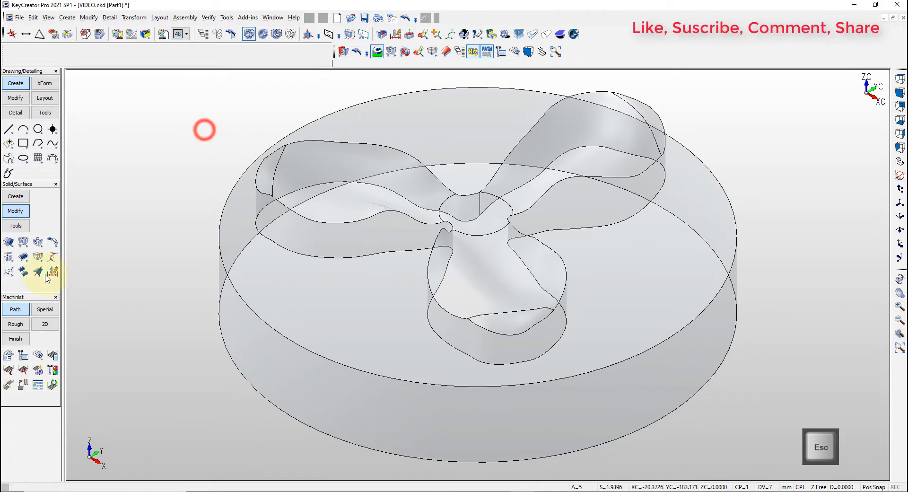
pyautogui.click(16, 338)
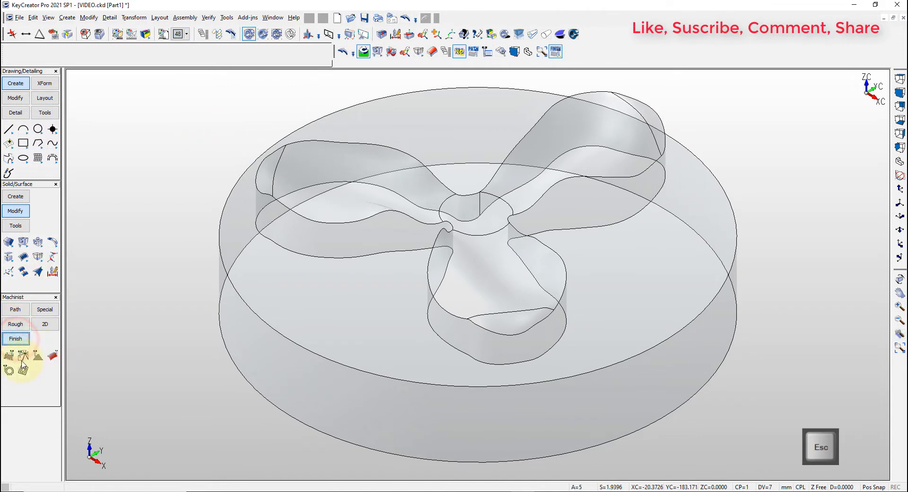
pyautogui.click(8, 356)
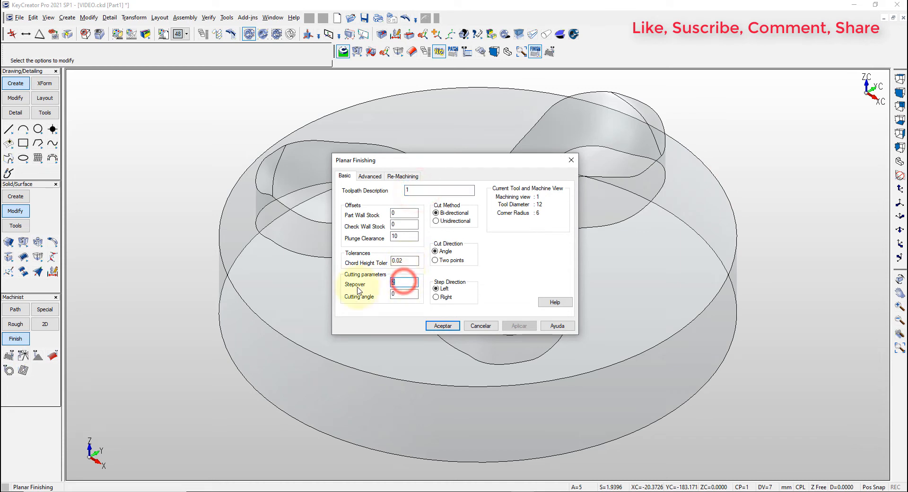
pyautogui.click(442, 326)
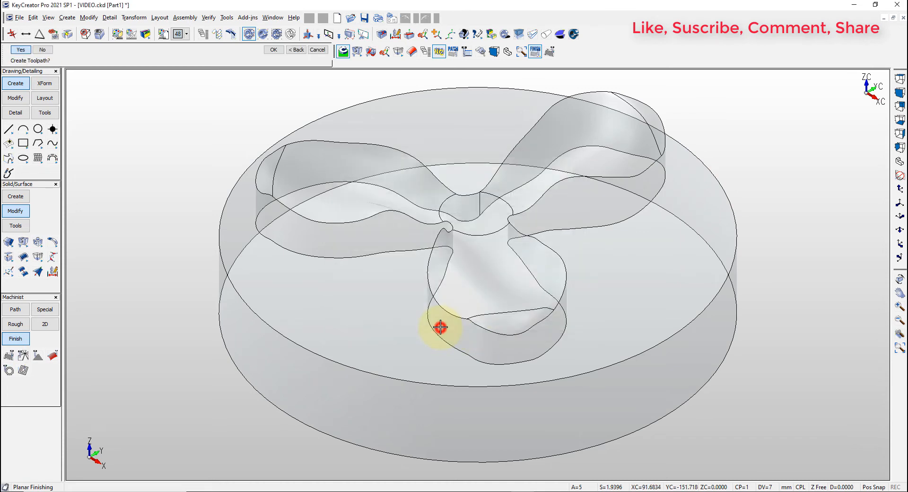
pyautogui.click(20, 49)
pyautogui.press('Escape')
pyautogui.hotkey('ctrl', 'z')
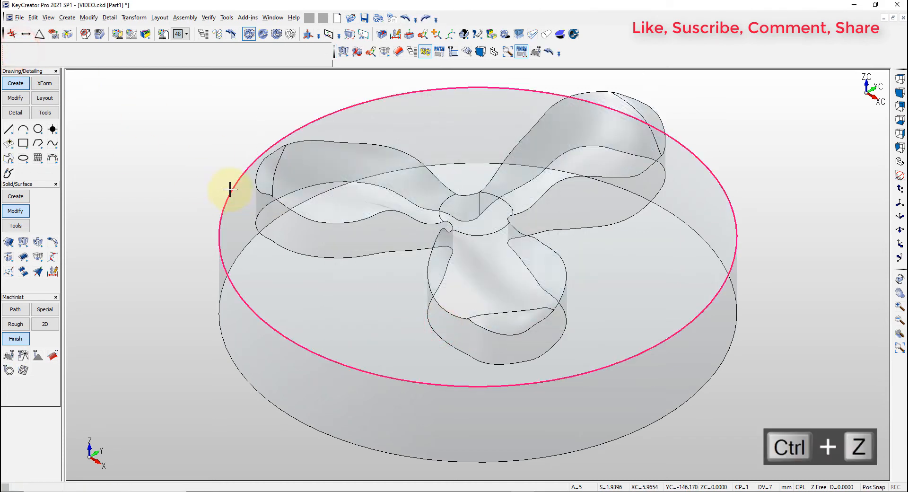
# Set the current drawing color to green, number 02.
pyautogui.click(182, 34)
pyautogui.click(243, 142)
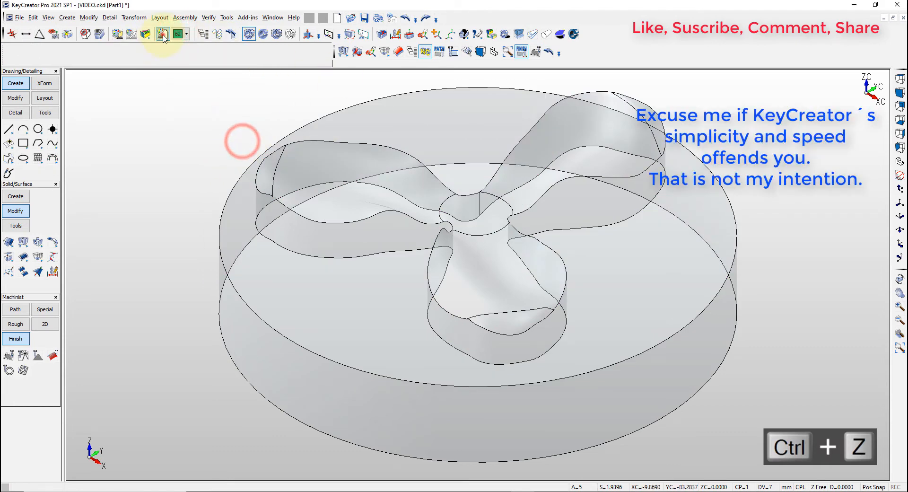